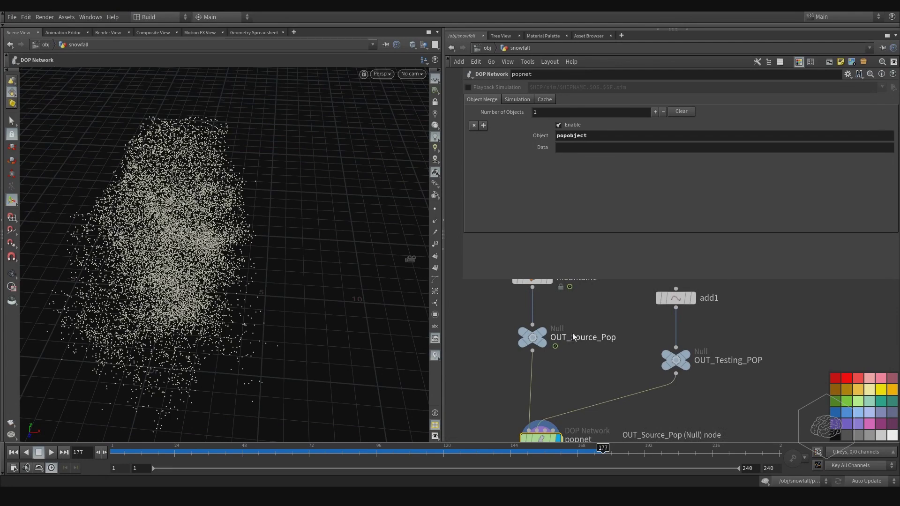
- Open the contents of the popnet DOP network and find its particle source nodes
middle_drag(496, 364, 498, 319)
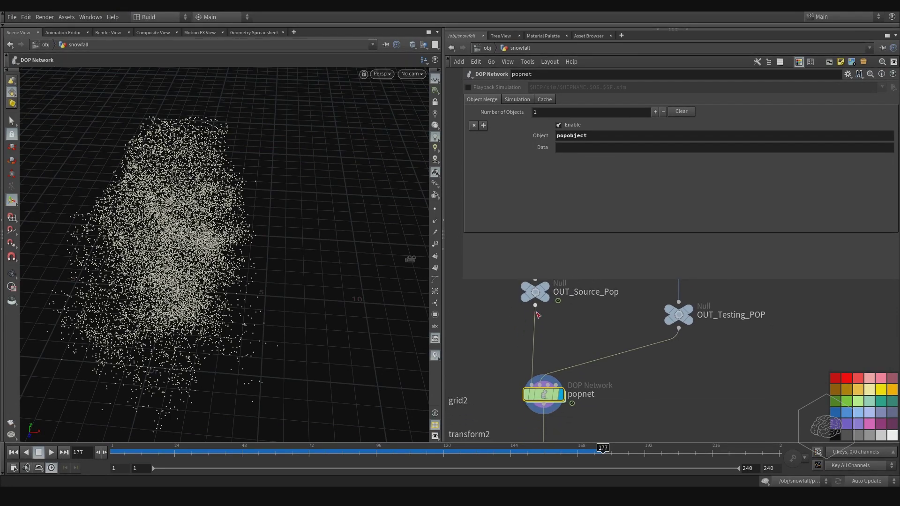
middle_drag(561, 333, 575, 317)
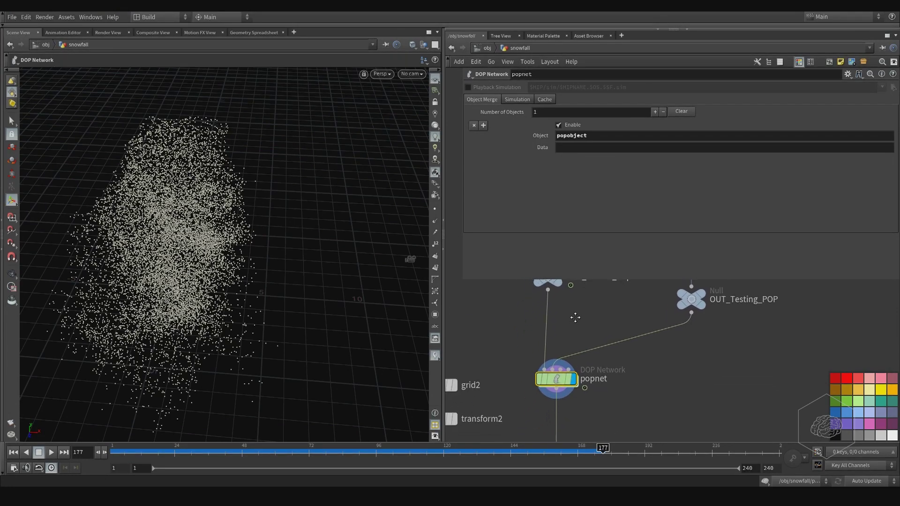
double_click(560, 380)
scroll(609, 371, down, 8)
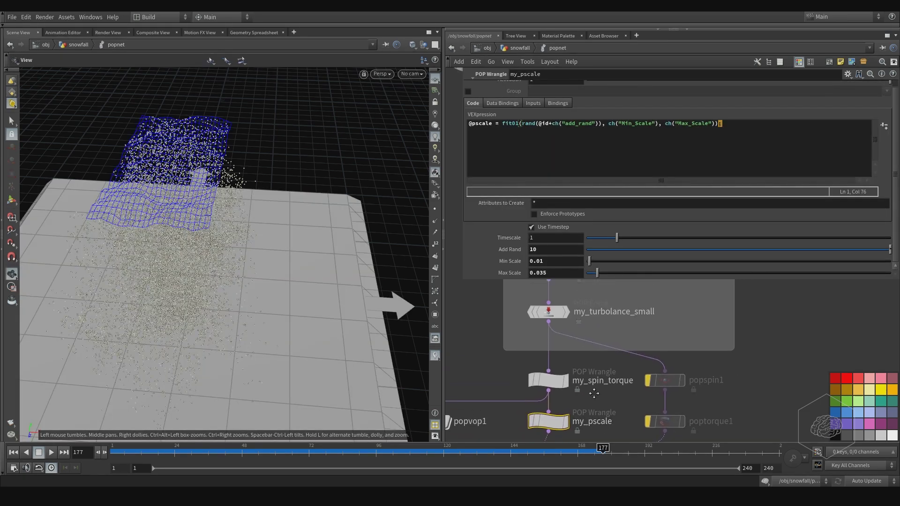
scroll(541, 357, up, 4)
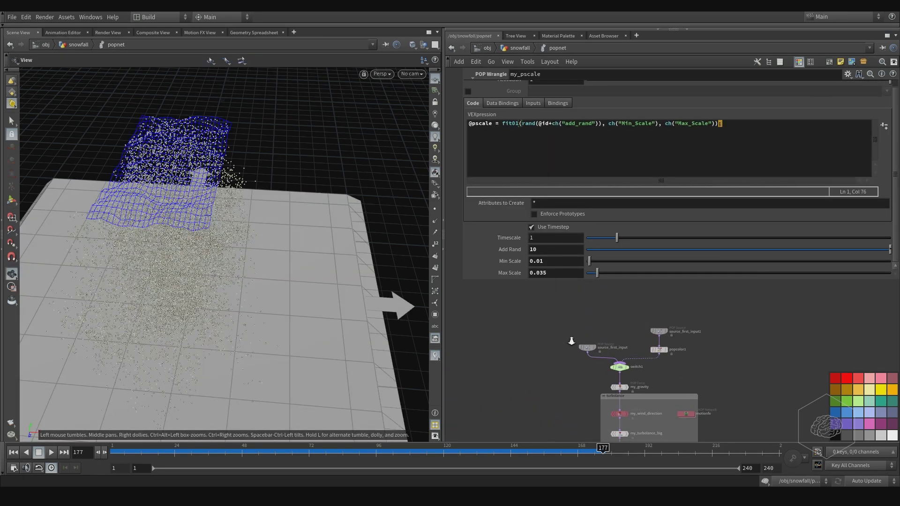
- Add a Merge node and insert it on the connection between switch1 and my_gravity
key(Tab)
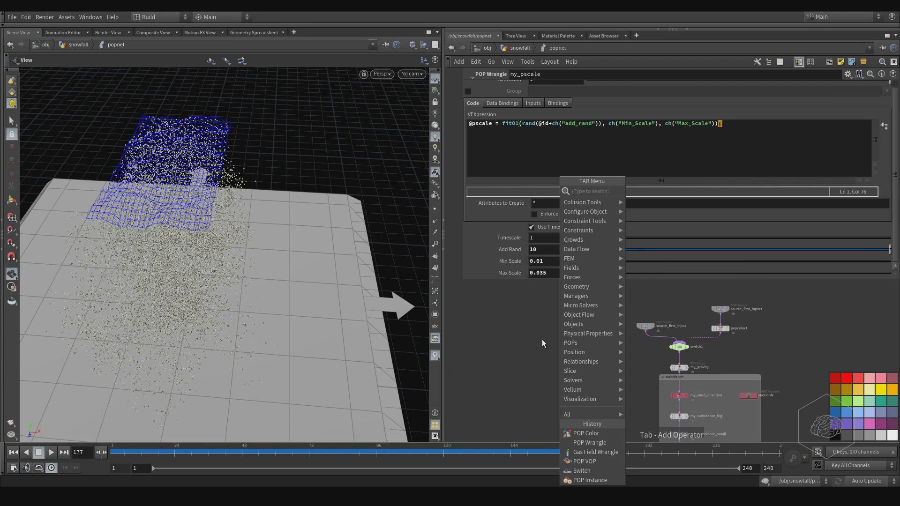
text(merge)
key(Return)
click(596, 359)
mouse_move(692, 325)
mouse_down()
mouse_move(631, 350)
mouse_move(679, 318)
mouse_up()
click(687, 337)
drag(594, 359, 678, 344)
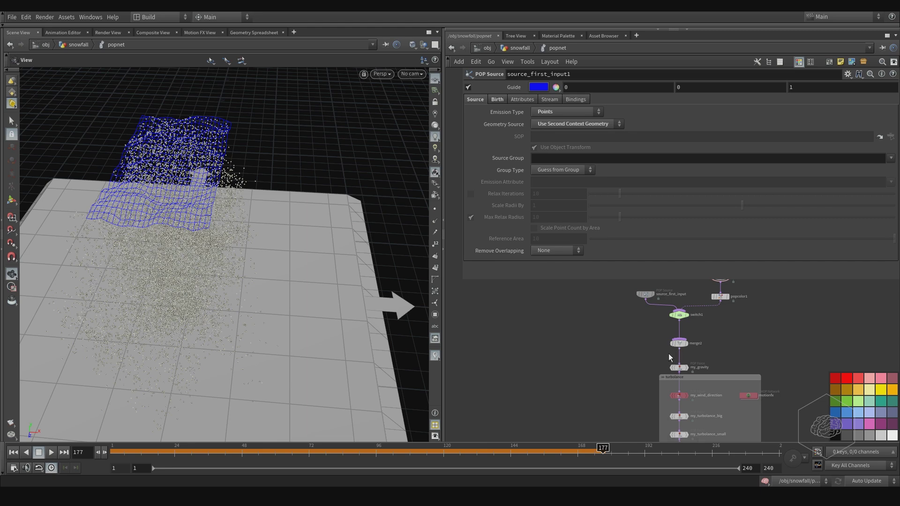
- Duplicate the source_first_input POP Source and connect the copy to the Merge node
scroll(628, 339, up, 3)
alt+drag(620, 307, 554, 312)
click(550, 314)
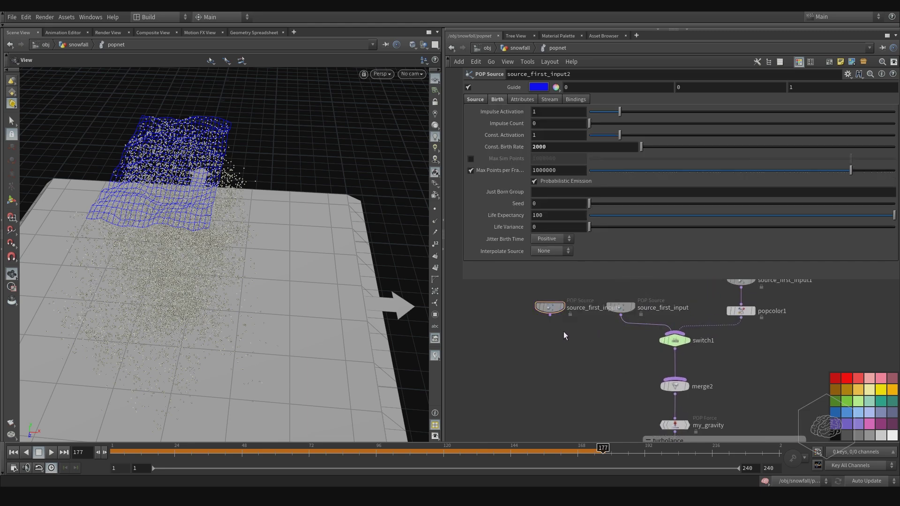
click(669, 382)
drag(550, 307, 544, 334)
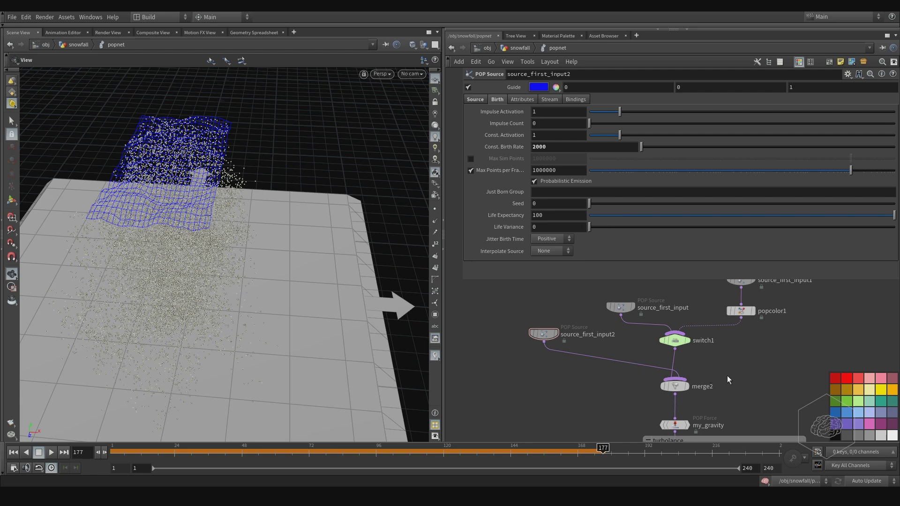
- Delete the Merge node and the duplicated POP Source
click(675, 385)
key(Delete)
click(542, 332)
key(Delete)
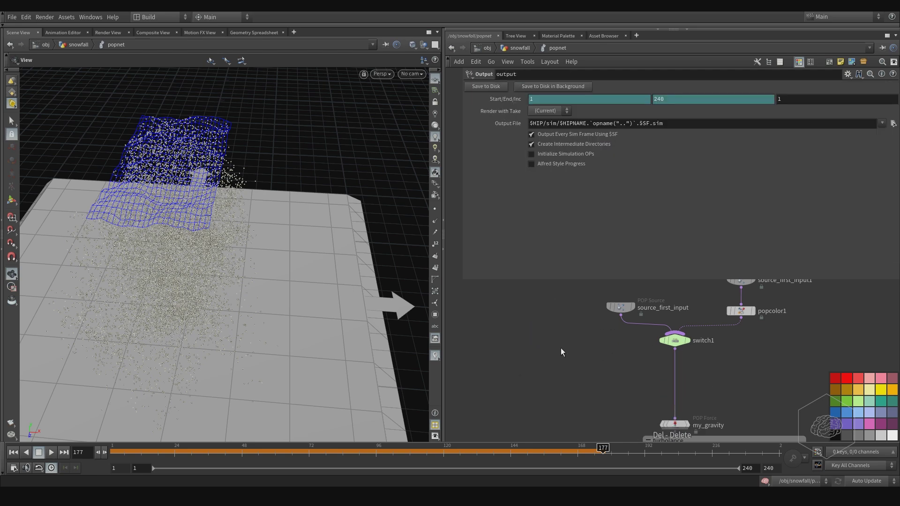
- Return to the snowfall network and make two copies of the popnet DOP network beside the original
click(518, 49)
key(Tab)
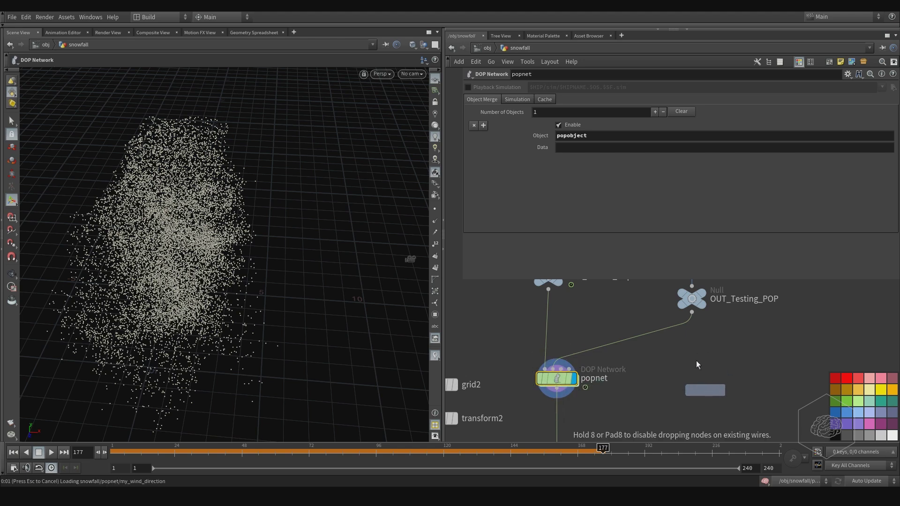
click(696, 361)
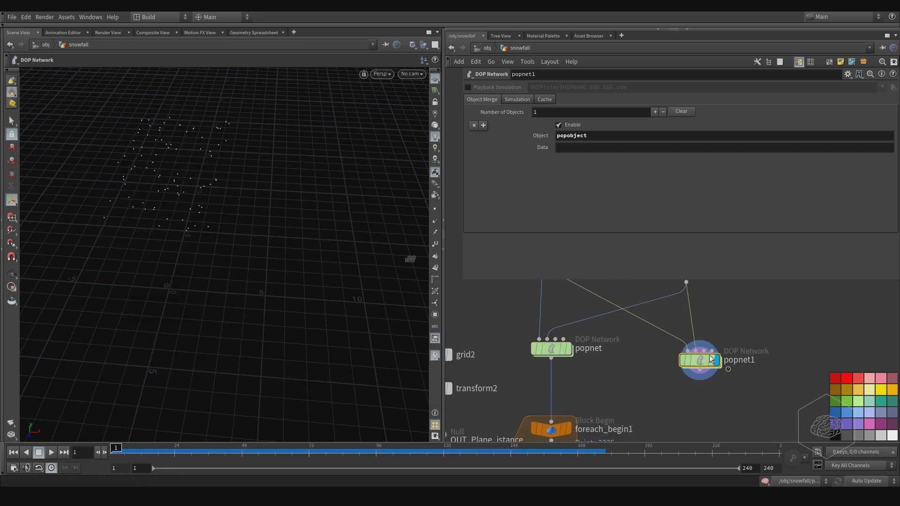
drag(714, 357, 828, 358)
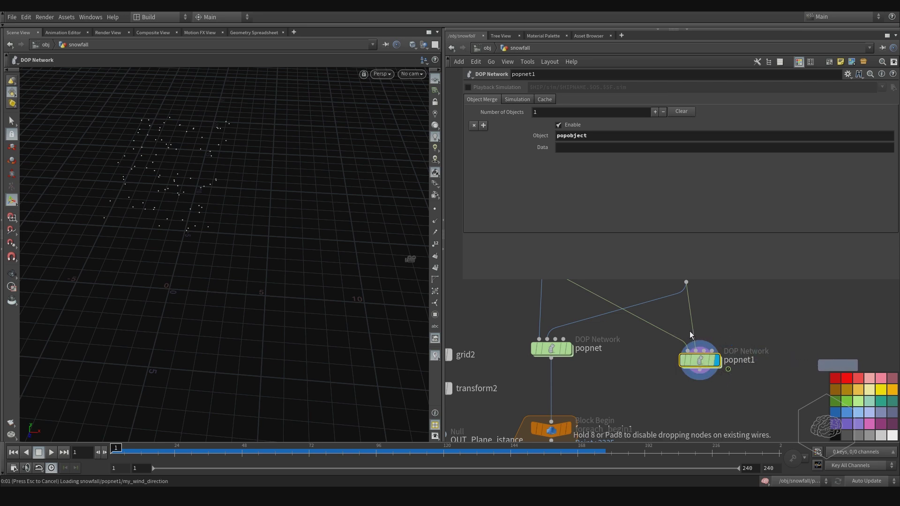
- Add a Transform node beside the mountain1 and OUT_Source_Pop nodes
middle_drag(602, 341, 703, 358)
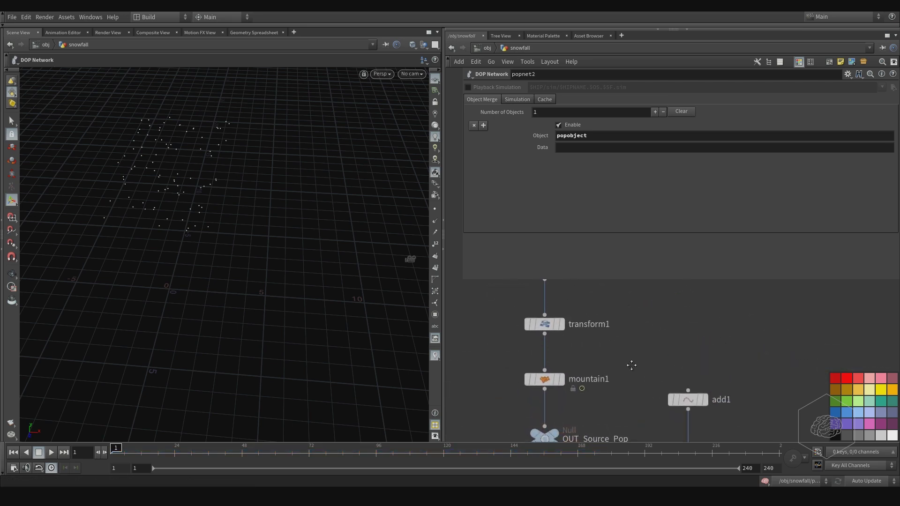
scroll(608, 355, down, 3)
drag(646, 366, 646, 365)
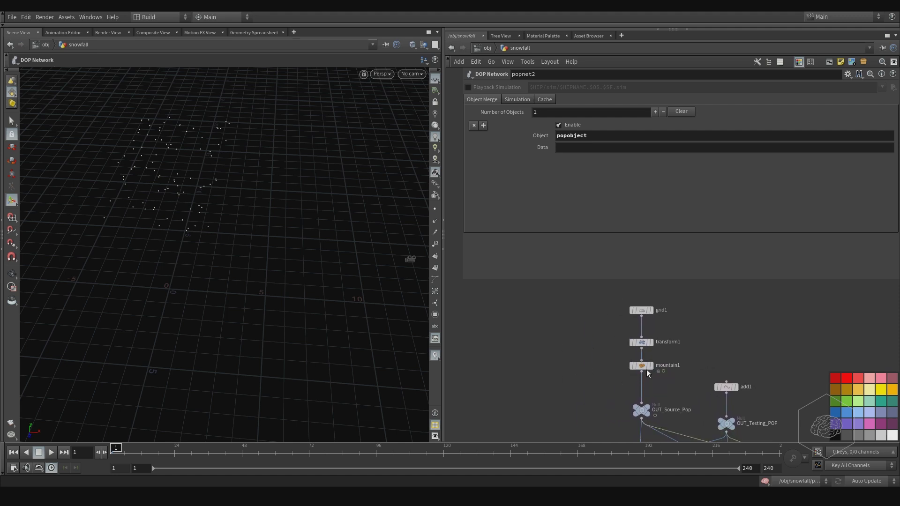
key(Tab)
mouse_move(527, 383)
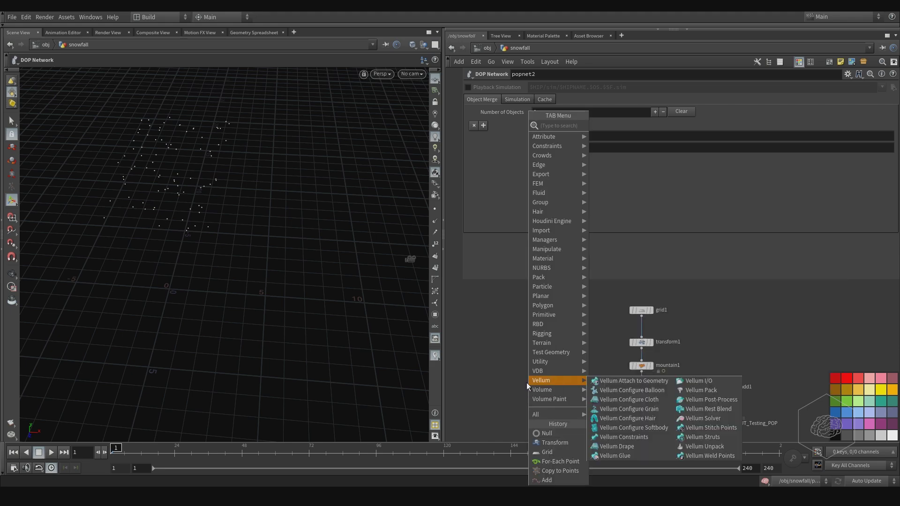
text(tra)
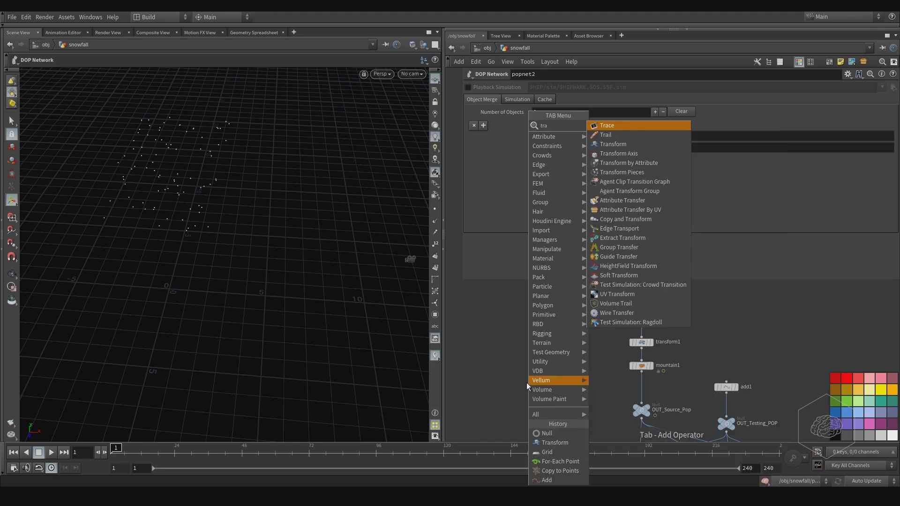
key(Down)
key(Down)
key(Return)
click(553, 401)
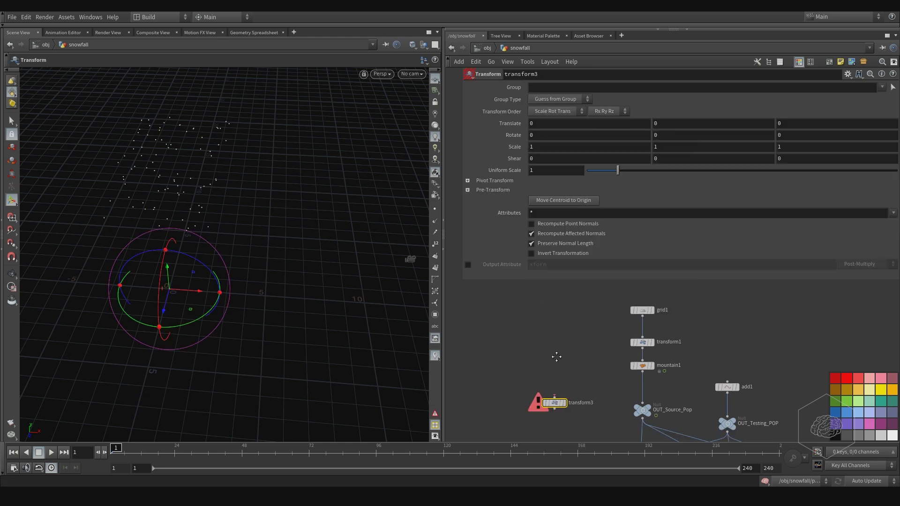
- Connect mountain1 to the new Transform node, display the transform's output, and show mountain1 as a template
drag(599, 375, 606, 373)
click(680, 347)
click(607, 366)
click(618, 374)
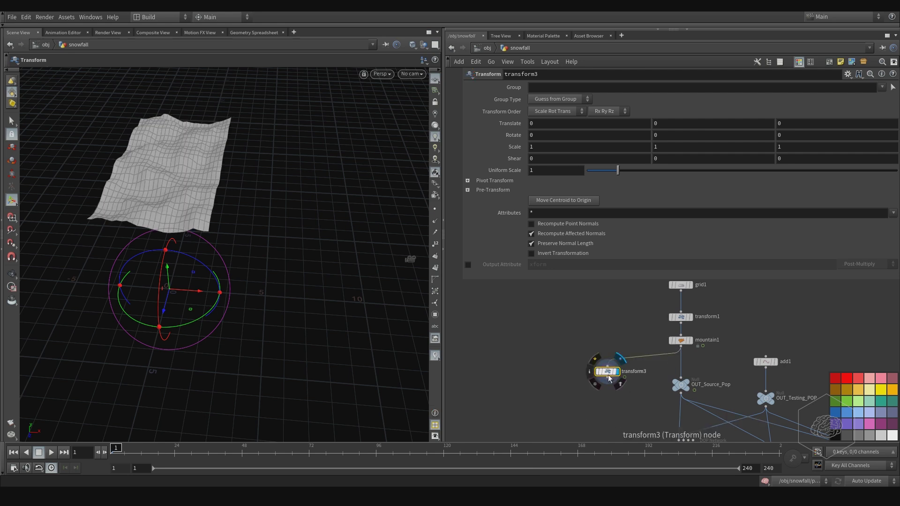
click(689, 342)
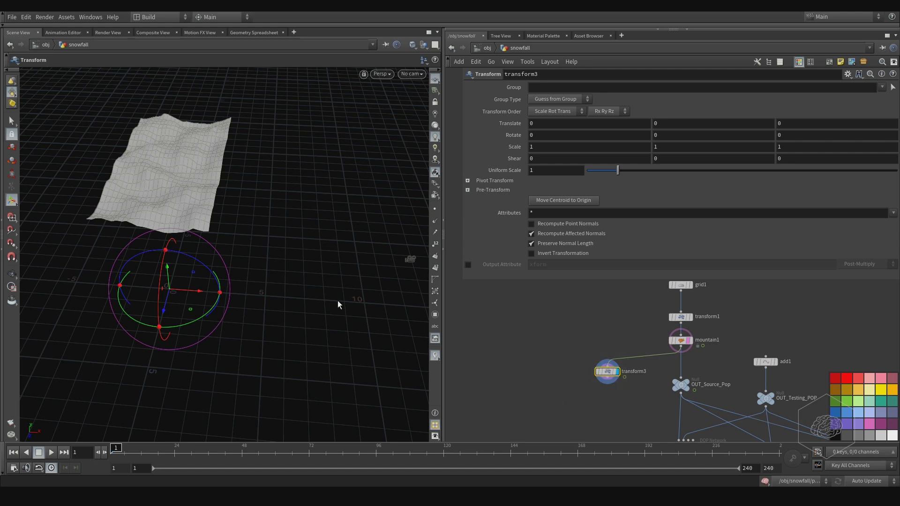
- Move the transform3 surface about 5.81 units along X, away from the templated original
drag(196, 292, 309, 305)
key(Escape)
alt+drag(367, 291, 323, 293)
alt+middle_drag(298, 288, 265, 289)
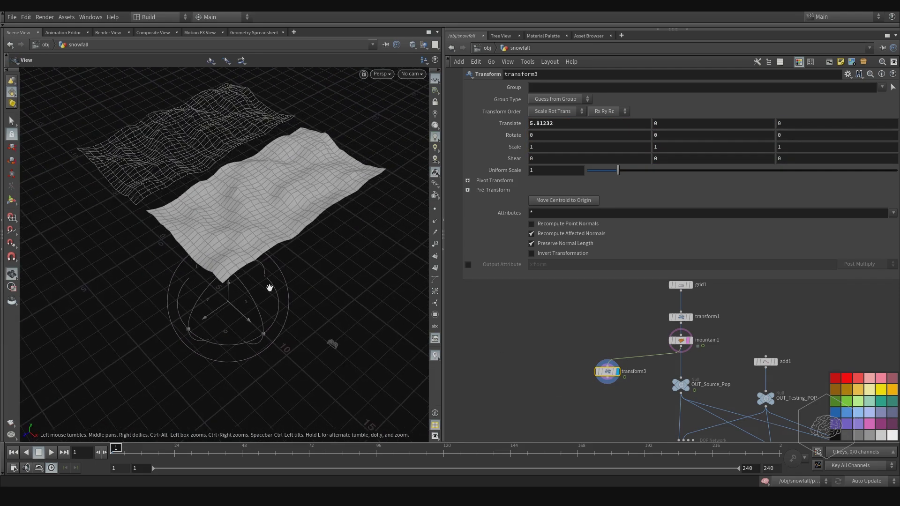
- Adjust the transform3 surface's position to about 7.11, 0.20, 2.62 in the viewport
mouse_move(218, 307)
mouse_down()
mouse_move(181, 336)
mouse_move(210, 341)
mouse_move(221, 359)
mouse_move(191, 361)
mouse_move(297, 311)
mouse_move(312, 279)
mouse_move(289, 304)
mouse_move(217, 311)
mouse_move(225, 293)
mouse_up()
key(Escape)
key(t)
key(Escape)
middle_drag(307, 289, 283, 291)
drag(265, 296, 225, 320)
key(t)
mouse_move(600, 334)
middle_down()
mouse_move(630, 344)
mouse_move(607, 337)
middle_up()
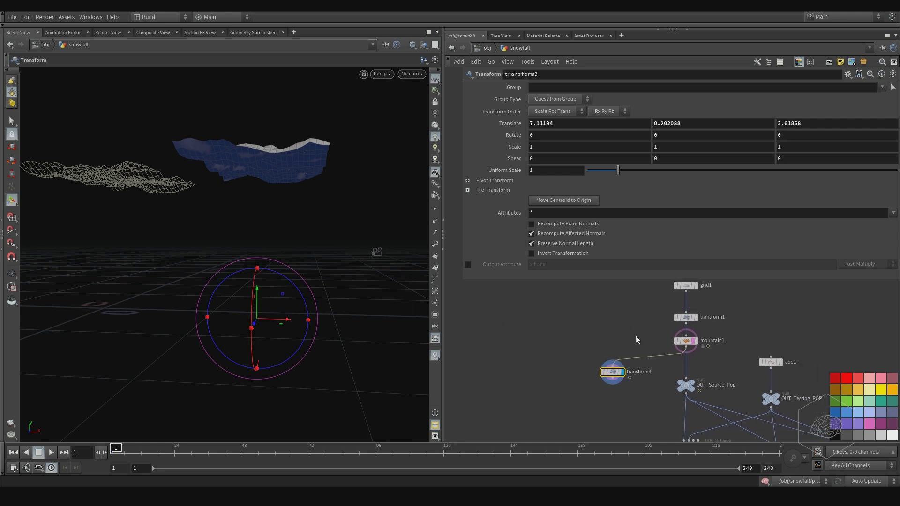
- Try rotating the transform3 surface freehand to about 107 degrees around Y, and undo the rotation
click(687, 338)
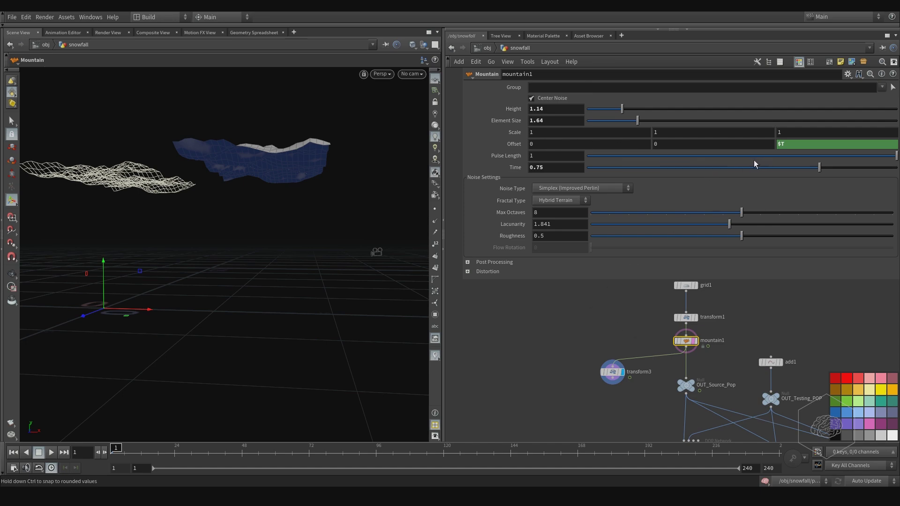
alt+drag(235, 197, 211, 226)
click(609, 371)
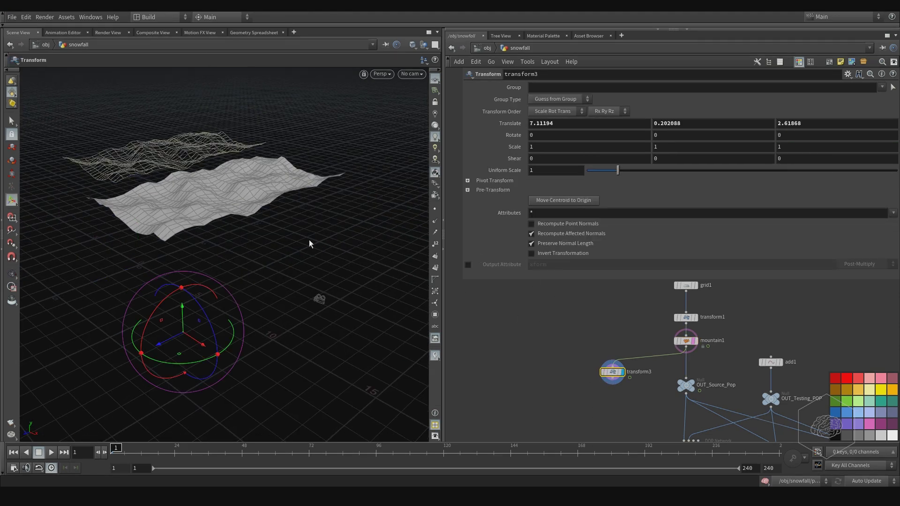
drag(181, 363, 330, 313)
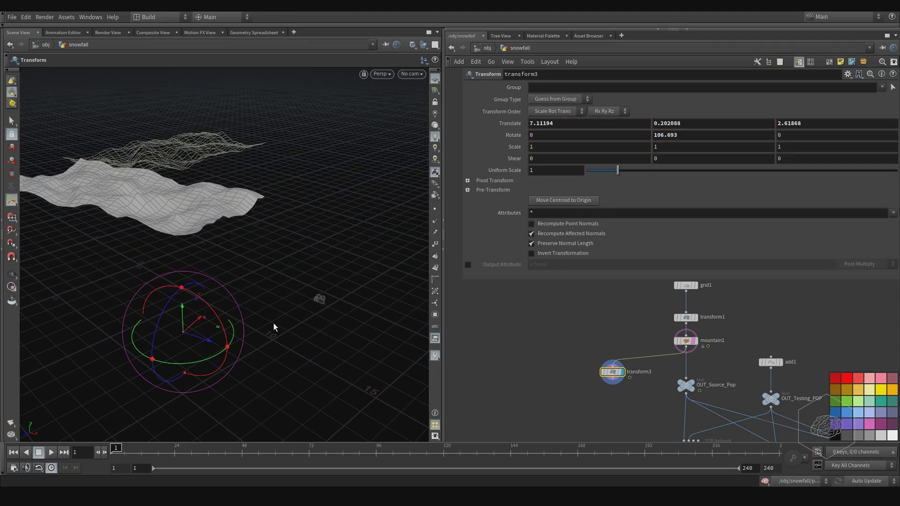
key(ctrl+z)
- Set transform3's Y rotation to 180 and move its surface along Z to about -3.19
click(659, 136)
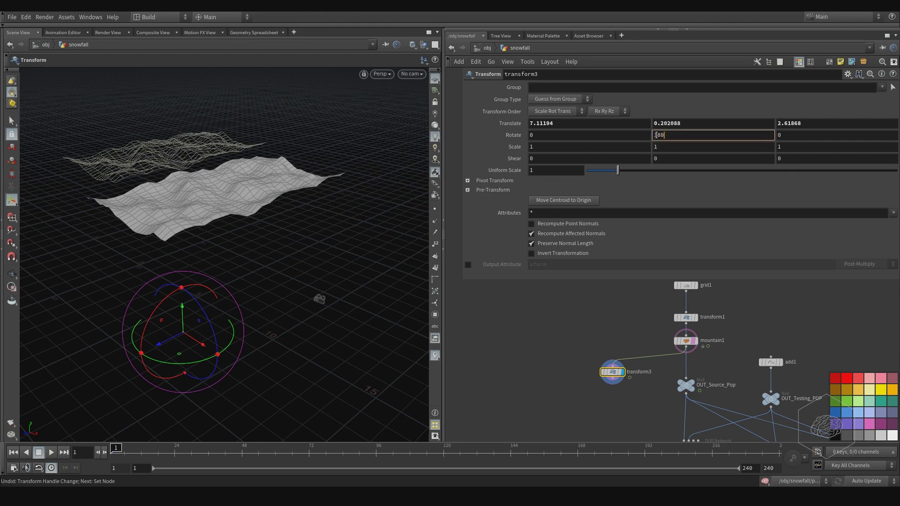
key(Return)
alt+drag(343, 331, 274, 283)
drag(170, 297, 295, 296)
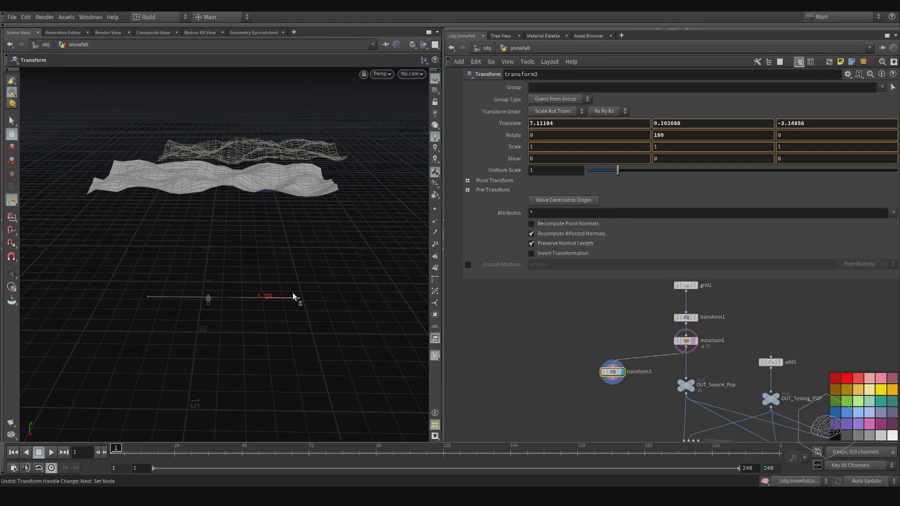
alt+drag(215, 274, 291, 268)
key(t)
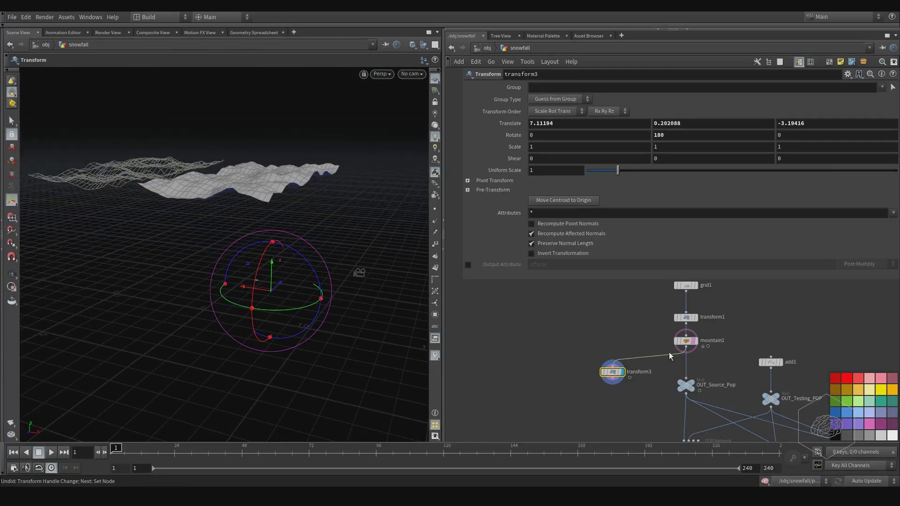
- Duplicate mountain1 and insert the copy between transform1 and transform3
alt+drag(686, 341, 613, 348)
click(617, 341)
click(612, 366)
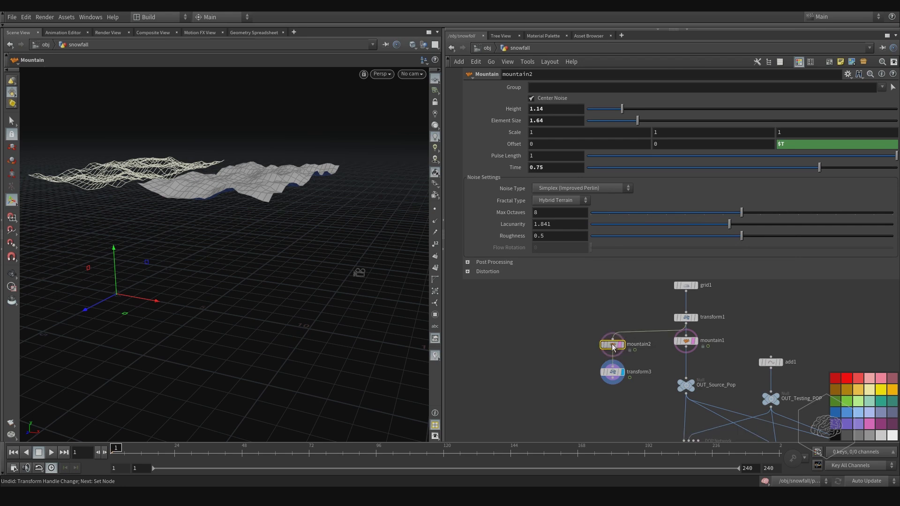
- Set mountain2's Z offset to $T/2 and scrub the timeline to preview the surface's motion
click(799, 146)
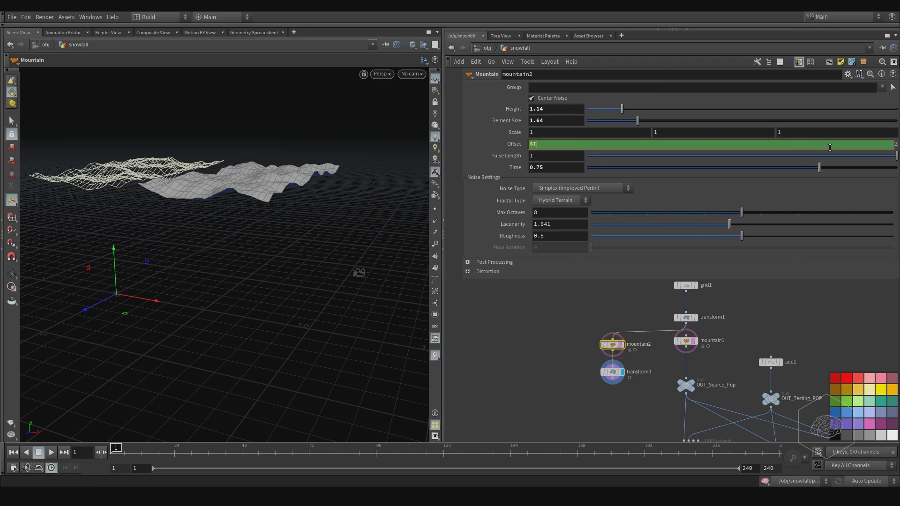
text(/2)
key(Return)
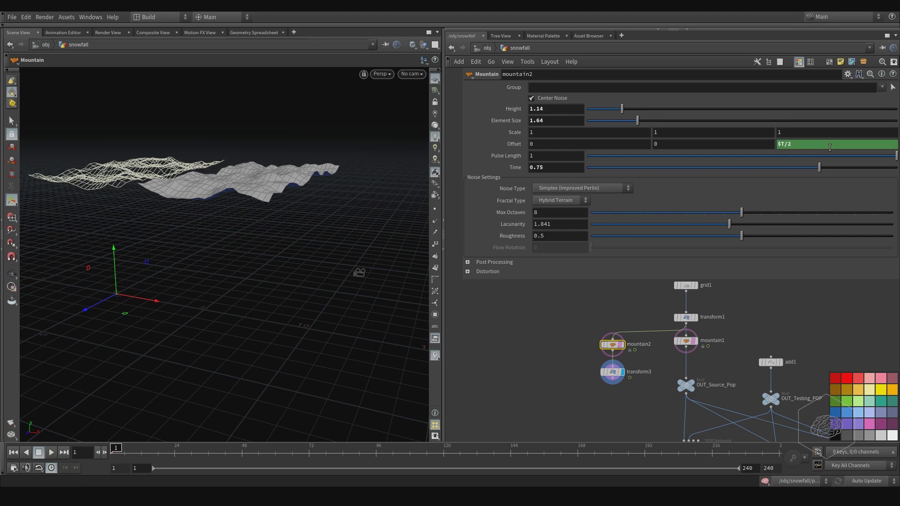
alt+drag(270, 199, 305, 227)
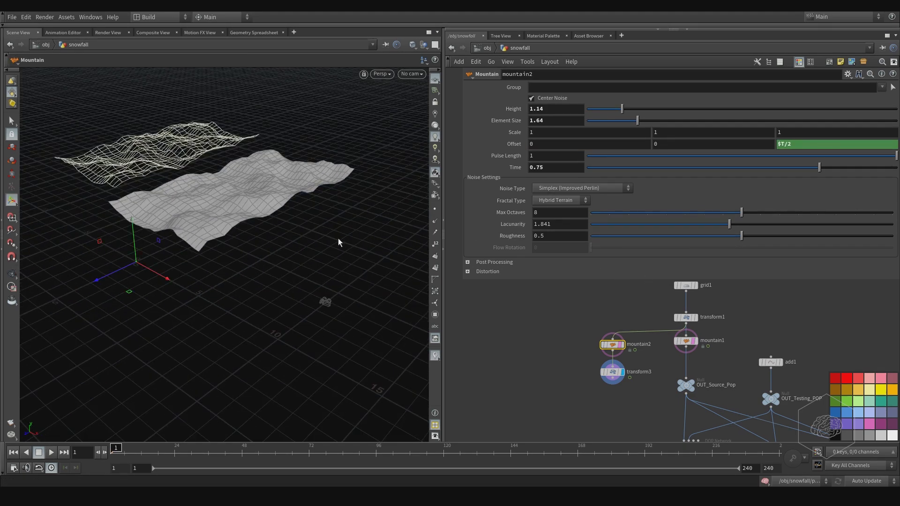
click(614, 372)
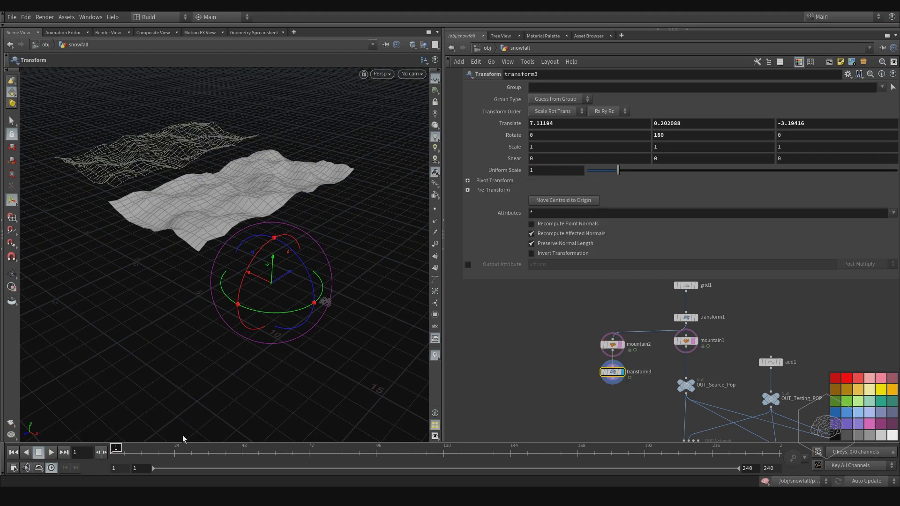
drag(117, 447, 77, 416)
- Duplicate mountain2 and transform3 together as another branch from transform1, and display the copied transform
middle_drag(580, 345, 639, 347)
shift+click(672, 347)
drag(671, 347, 570, 344)
middle_drag(637, 330, 616, 325)
click(620, 304)
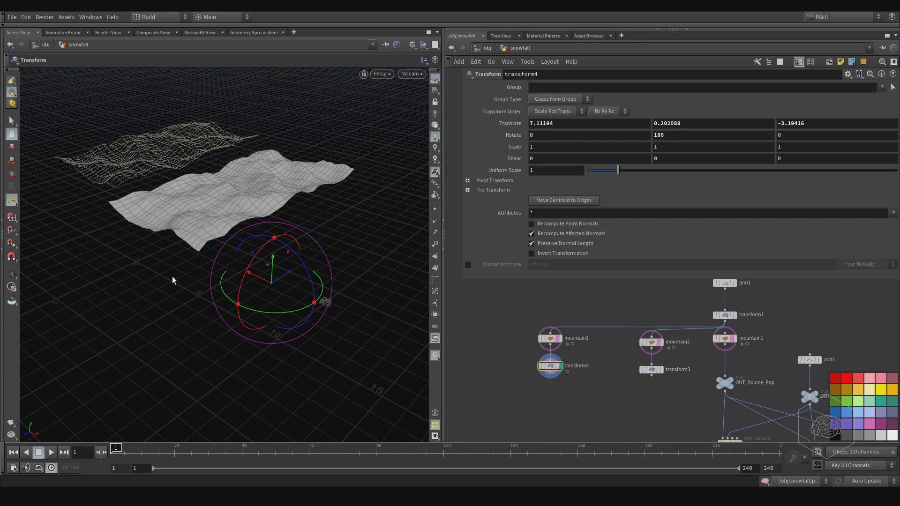
- Reposition the transform4 surface in the viewport, moving it back toward the templated original surface
alt+drag(227, 300, 267, 320)
alt+middle_drag(227, 300, 315, 296)
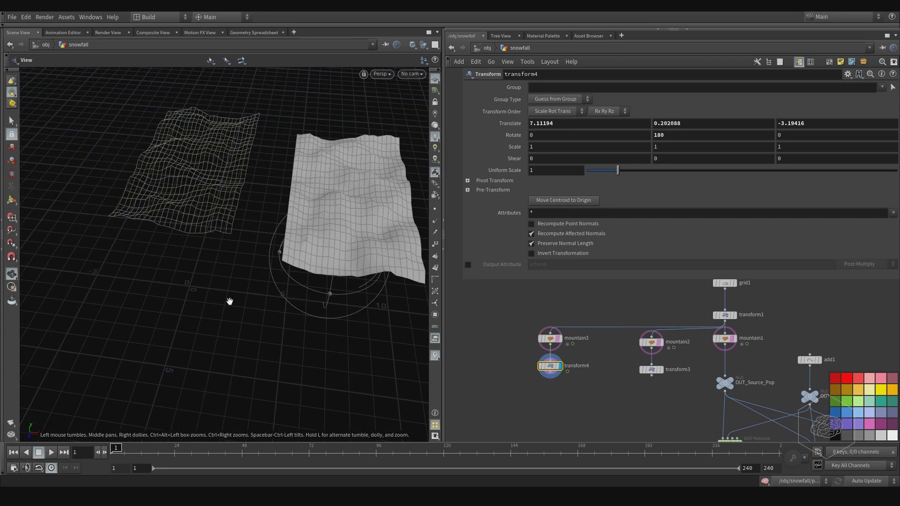
middle_drag(233, 295, 351, 279)
drag(347, 254, 128, 253)
key(Escape)
mouse_move(273, 287)
mouse_down()
mouse_move(261, 259)
mouse_move(244, 282)
mouse_move(255, 277)
mouse_move(180, 297)
mouse_move(247, 275)
mouse_move(262, 295)
mouse_up()
alt+middle_drag(339, 284, 285, 286)
middle_drag(594, 299, 565, 331)
alt+drag(328, 281, 215, 240)
- Set mountain3's Max Octaves to 4 and its X offset to $T/2
middle_drag(600, 347, 566, 310)
middle_drag(520, 348, 571, 344)
click(542, 328)
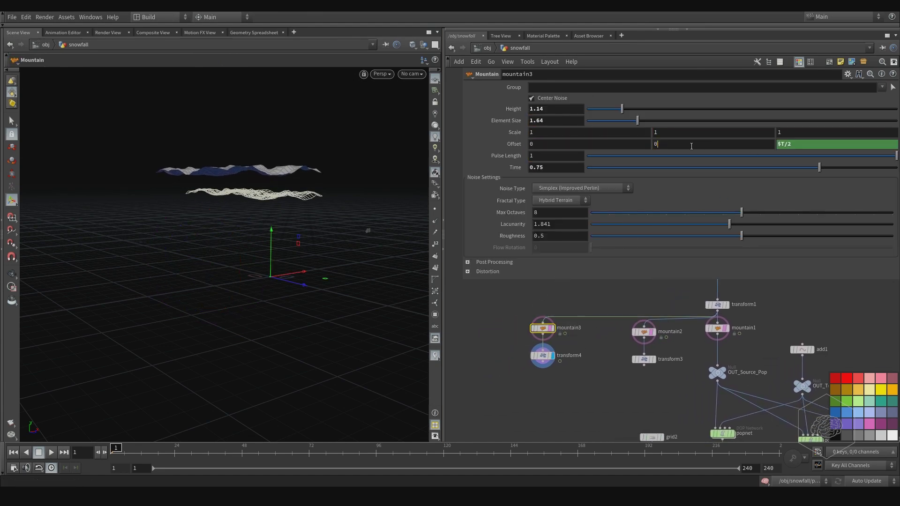
click(575, 144)
text(0 0 $T/2)
key(Return)
drag(741, 213, 675, 212)
click(563, 143)
text($T/2)
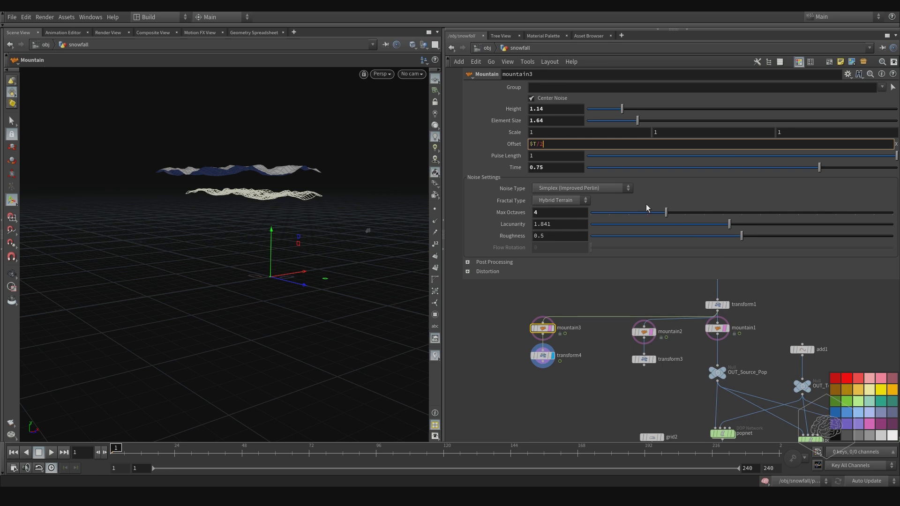
key(Return)
click(576, 333)
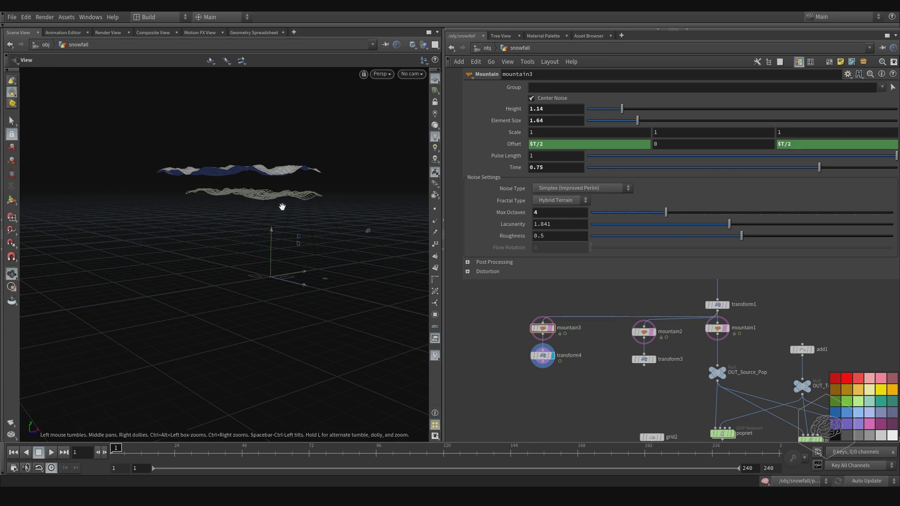
- Delete the channel expression from mountain3's Z offset, leaving only the X offset animated
alt+drag(271, 207, 301, 237)
right_click(792, 144)
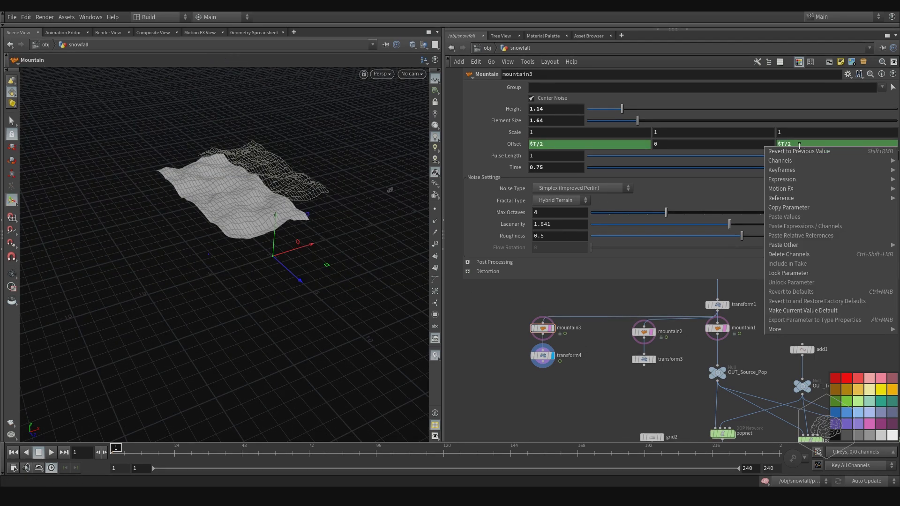
click(796, 254)
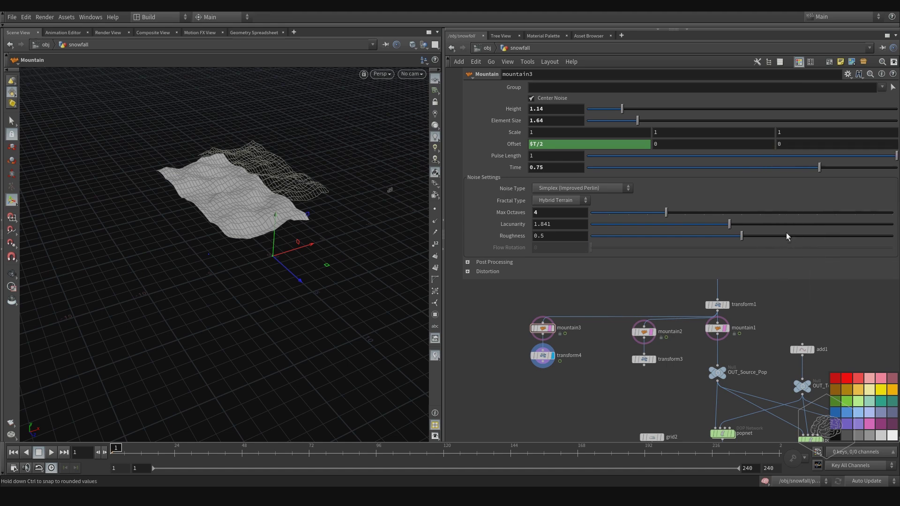
- Set mountain3's Y offset to 2 and its noise scale to 1.7 on all three axes
double_click(669, 143)
text(2)
key(Return)
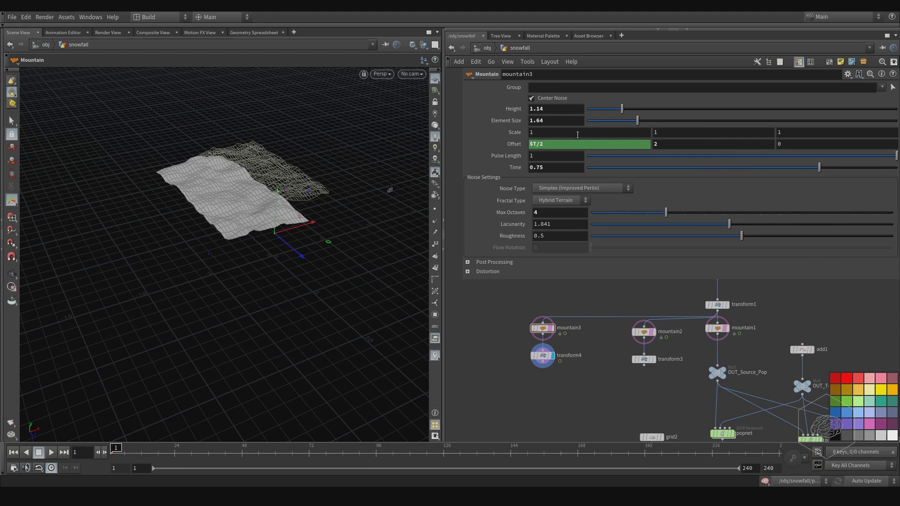
middle_drag(515, 135, 552, 132)
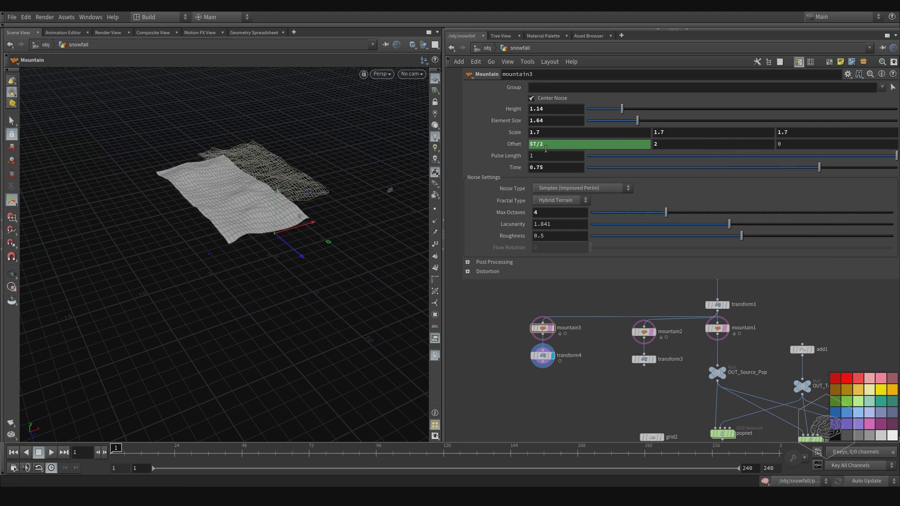
- Connect OUT_Source_Pop1 to popnet2's first input and tidy the placement of popnet2 and popnet1 in the network
middle_drag(505, 331, 493, 357)
middle_drag(540, 391, 590, 355)
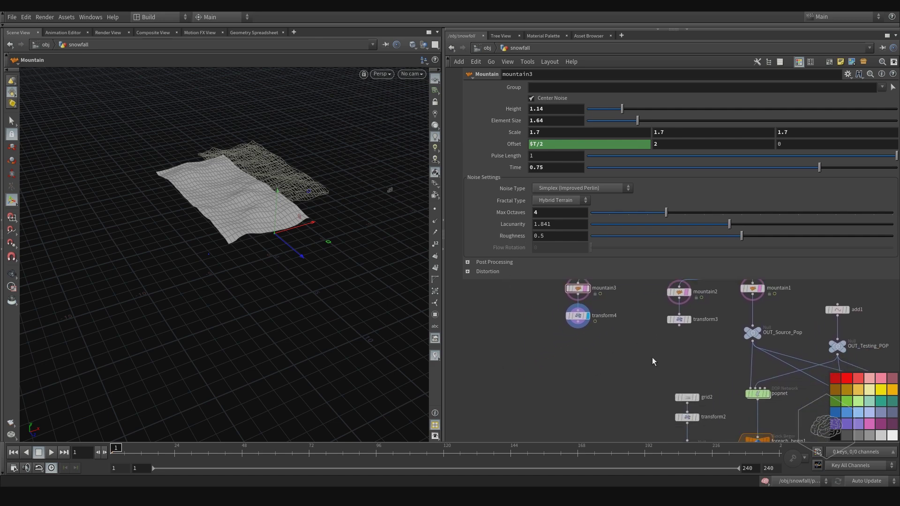
middle_drag(484, 340, 608, 316)
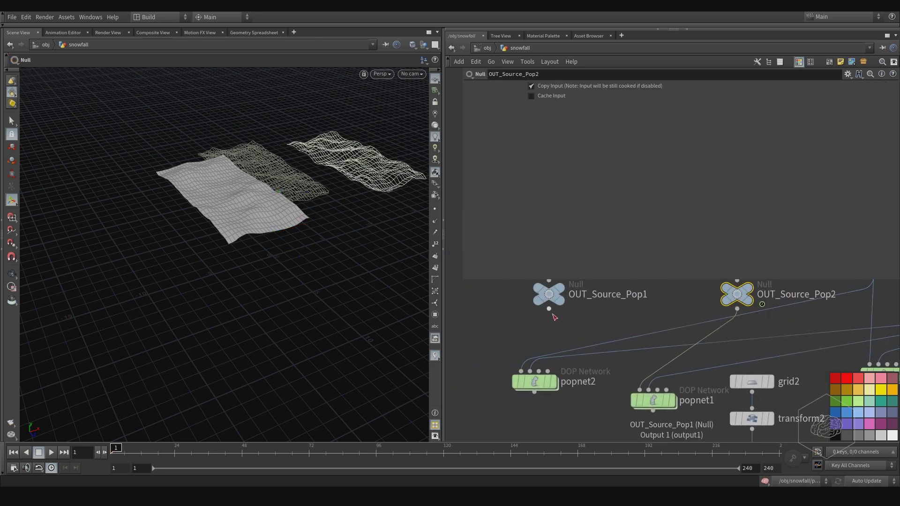
click(550, 309)
click(521, 370)
drag(536, 387, 551, 367)
middle_drag(657, 357, 555, 323)
drag(557, 362, 628, 322)
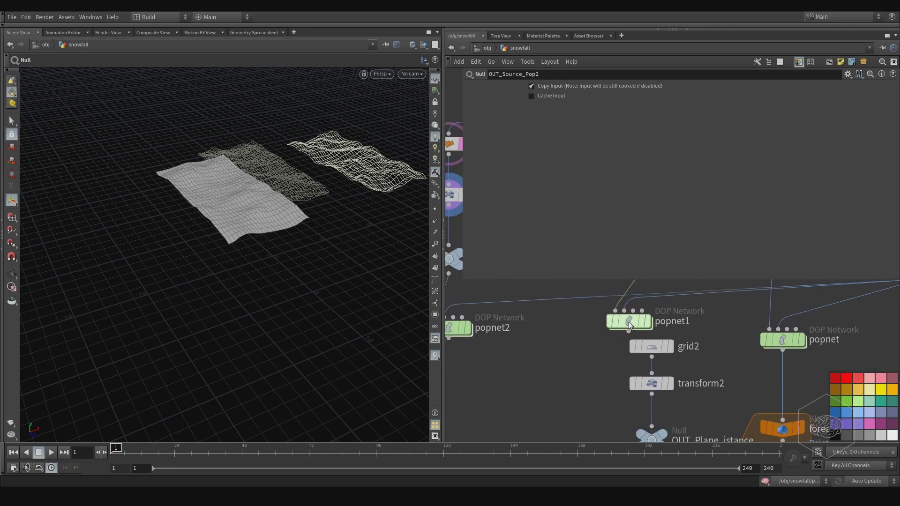
- Move the grid2, transform2, OUT_Plane_istance and for-each nodes further down, clear of the POP networks
middle_drag(701, 332, 578, 298)
scroll(578, 297, down, 5)
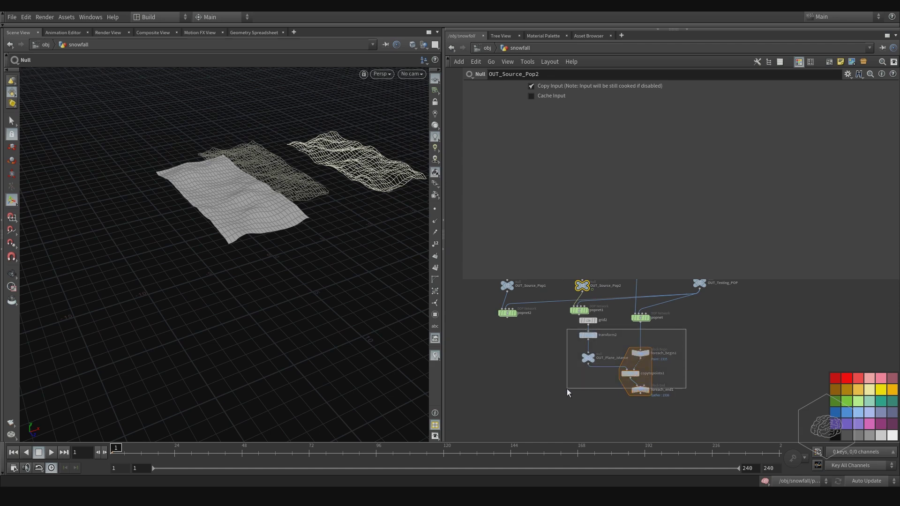
drag(580, 378, 582, 377)
drag(588, 340, 592, 356)
drag(587, 330, 576, 381)
scroll(615, 336, down, 5)
drag(667, 301, 507, 407)
drag(596, 351, 610, 402)
- Move grid1 and transform1 together so they sit above the mountain2 branch, between the three source branches
middle_drag(539, 292, 597, 404)
scroll(566, 352, up, 1)
scroll(604, 368, up, 3)
middle_drag(577, 347, 558, 366)
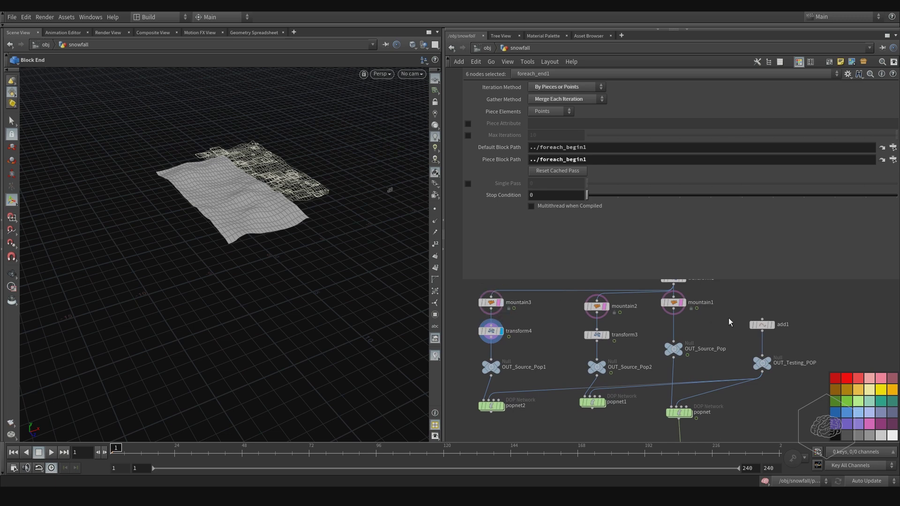
middle_drag(532, 332, 537, 372)
drag(740, 325, 638, 260)
drag(681, 318, 606, 307)
middle_drag(675, 341, 557, 299)
middle_drag(723, 324, 629, 288)
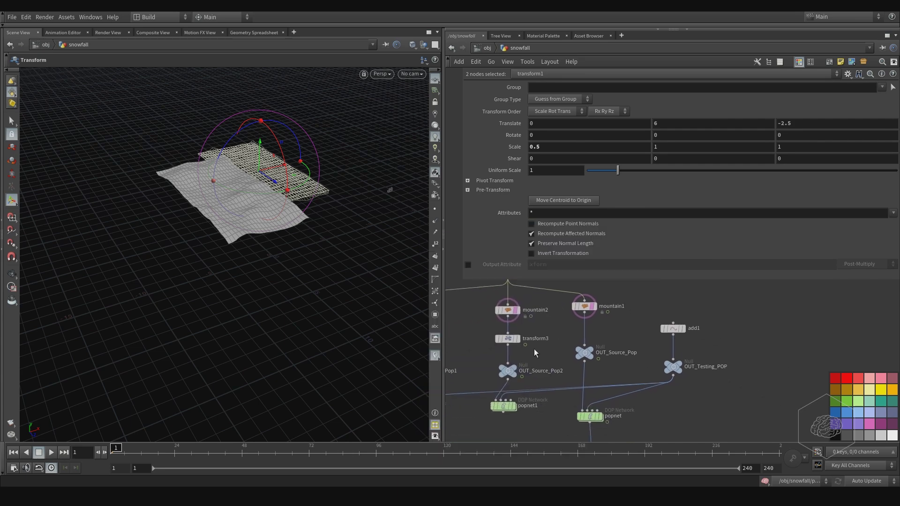
- Add a Merge node in the empty space below popnet2 and popnet1
middle_drag(554, 346, 544, 308)
middle_drag(539, 383, 633, 376)
click(636, 378)
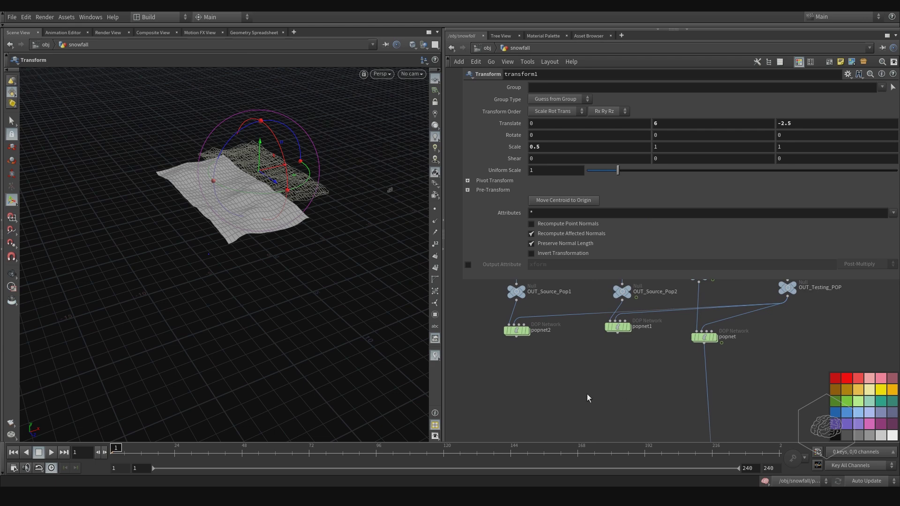
key(Tab)
mouse_move(562, 389)
text(merge)
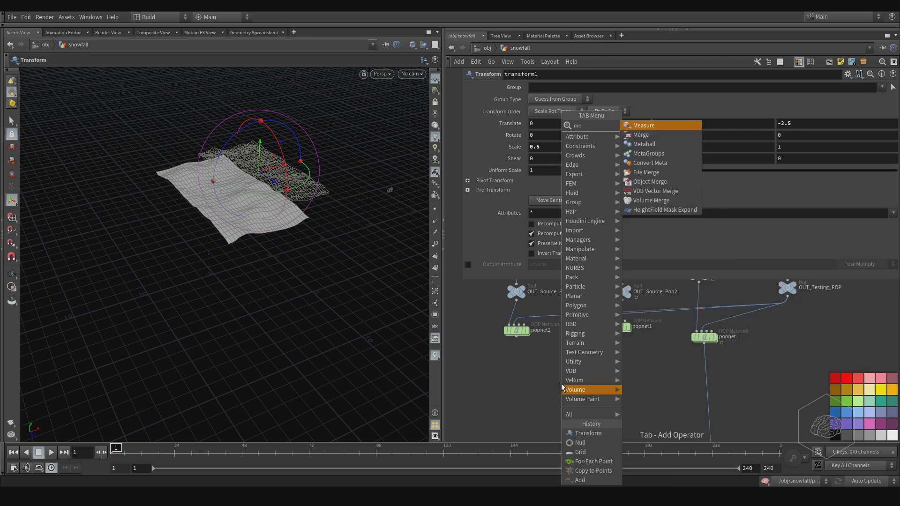
key(Return)
click(561, 383)
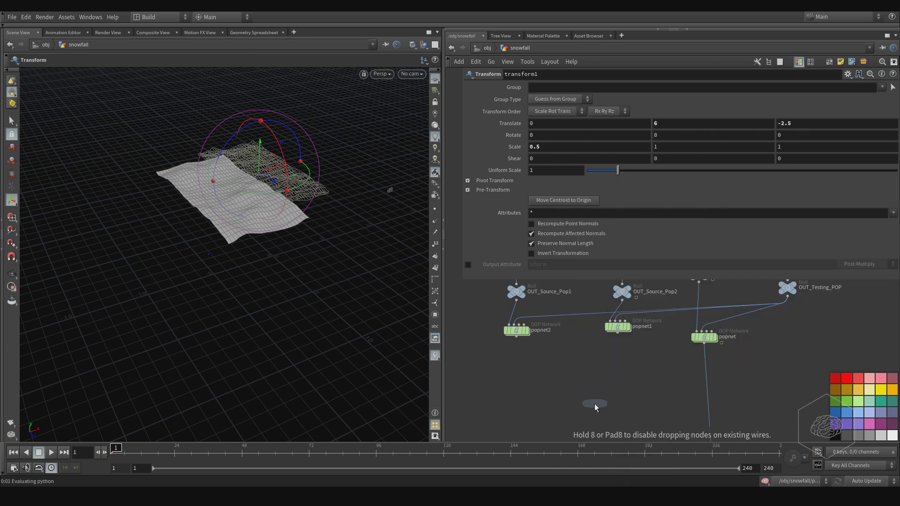
click(595, 402)
- Connect popnet2, popnet1 and popnet into merge1, shift the merge beneath popnet2 and display it
drag(740, 357, 487, 321)
click(517, 336)
click(593, 397)
drag(604, 411, 549, 420)
click(551, 420)
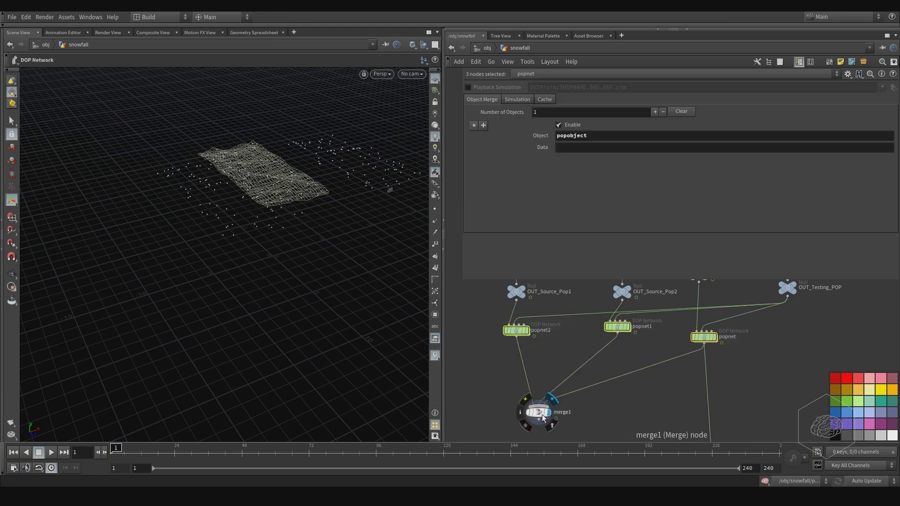
- Display popnet2 and, inside it, set source_first_input's constant birth rate to 1000
drag(308, 242, 258, 223)
middle_drag(555, 356, 536, 367)
click(480, 344)
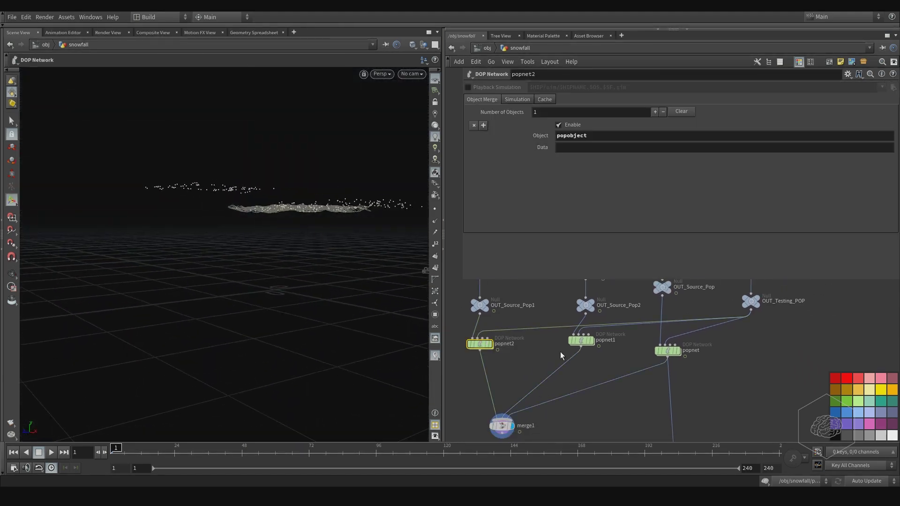
click(490, 347)
alt+drag(249, 208, 151, 190)
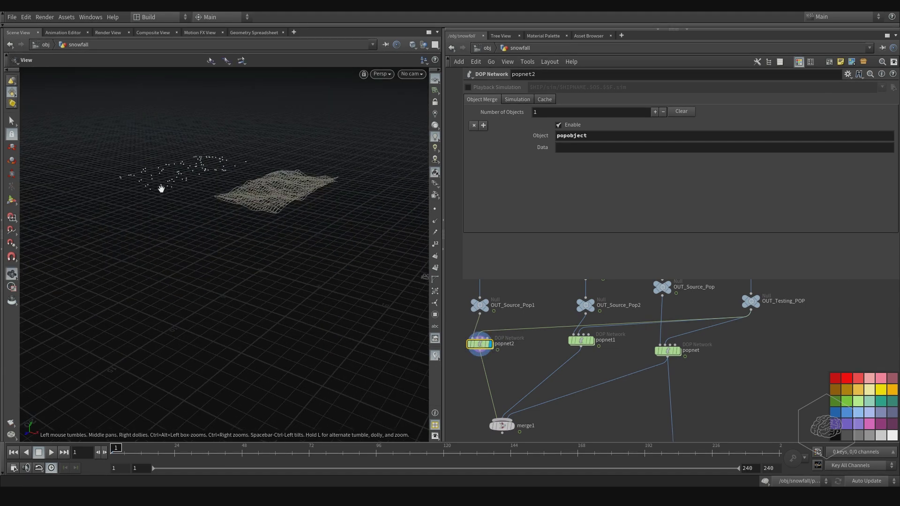
double_click(480, 344)
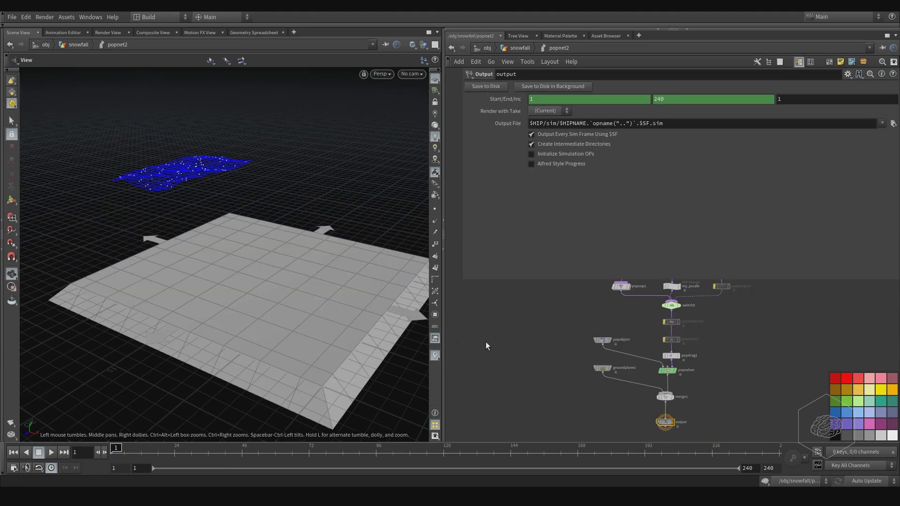
middle_drag(568, 342, 511, 401)
middle_drag(514, 356, 501, 403)
middle_drag(528, 305, 500, 395)
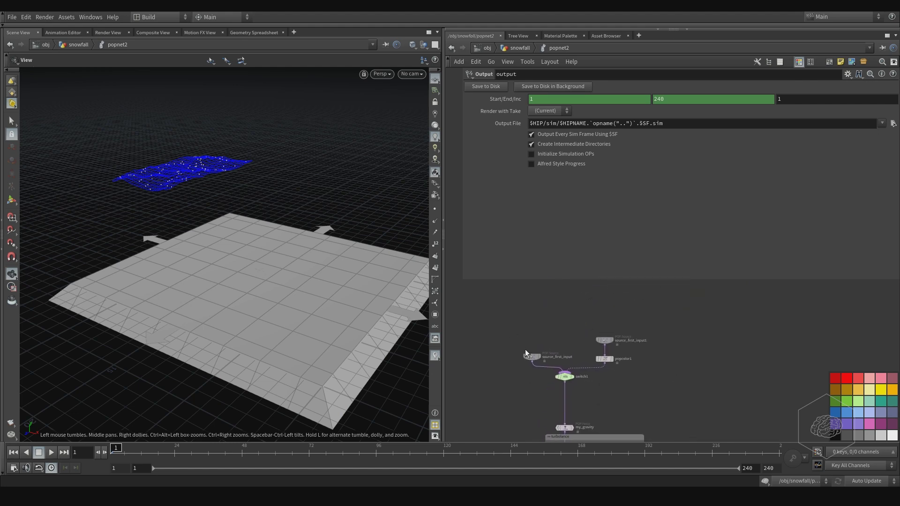
scroll(525, 343, up, 5)
drag(546, 363, 544, 390)
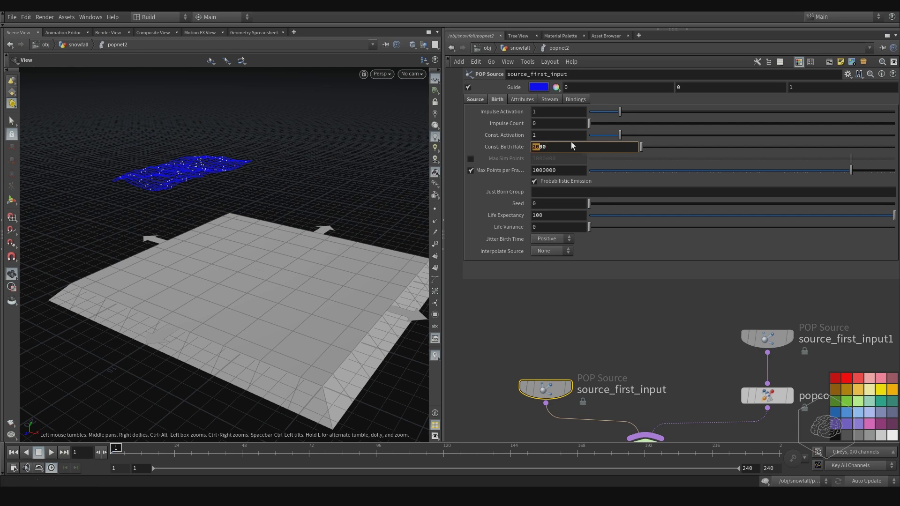
key(Return)
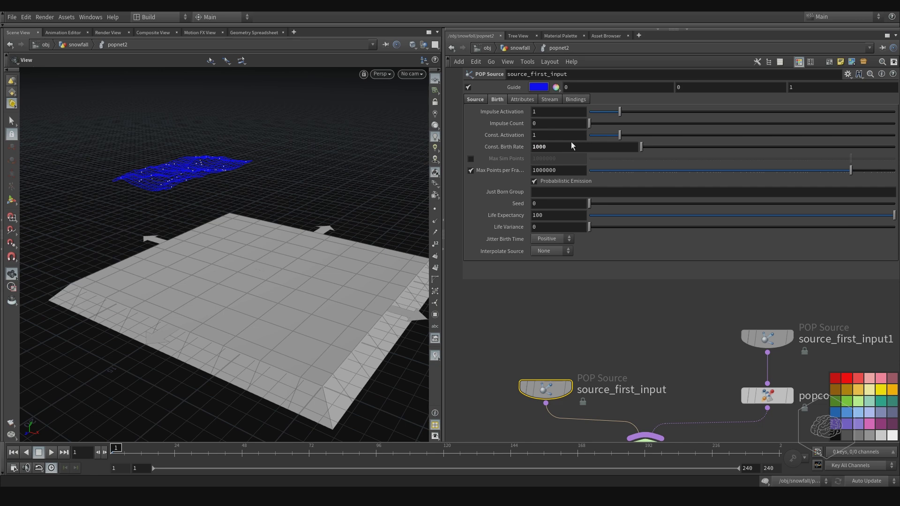
- Set the Y force of popnet2's my_gravity to -3.5 and return to the snowfall network
middle_drag(602, 370, 559, 267)
middle_drag(518, 379, 530, 401)
middle_drag(535, 332, 579, 312)
middle_drag(670, 353, 634, 314)
middle_drag(693, 423, 631, 329)
middle_drag(589, 422, 626, 321)
drag(630, 290, 581, 308)
click(581, 323)
drag(672, 120, 643, 118)
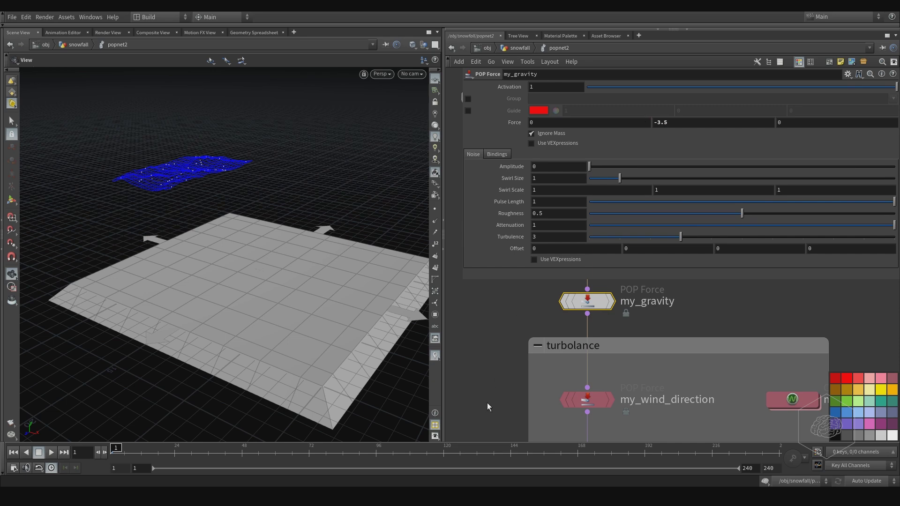
click(523, 49)
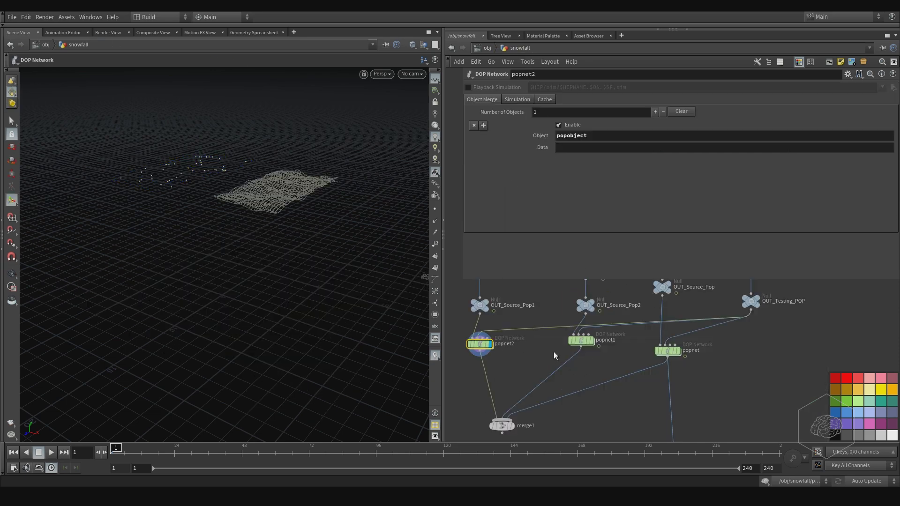
- Display popnet1 and, inside it, set source_first_input's constant birth rate to 3000
click(586, 337)
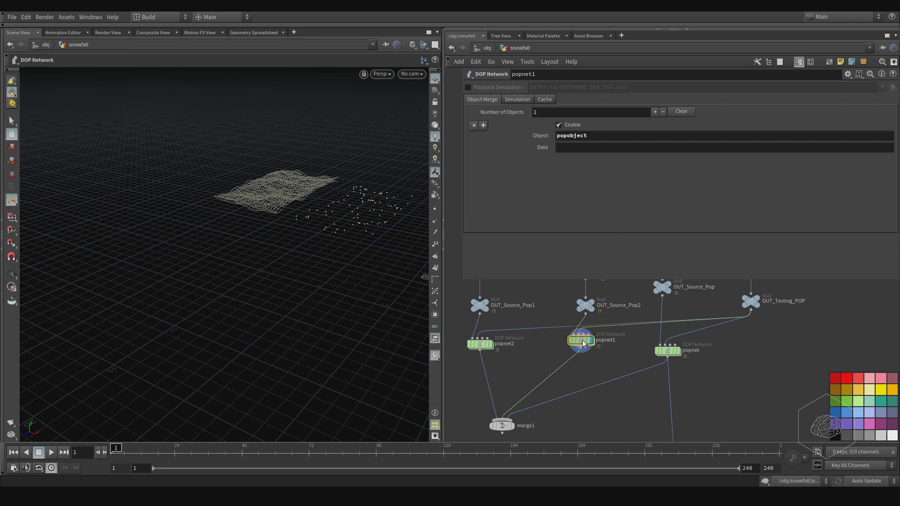
double_click(586, 341)
middle_drag(557, 311, 518, 399)
middle_drag(544, 318, 518, 412)
middle_drag(549, 323, 532, 385)
click(557, 349)
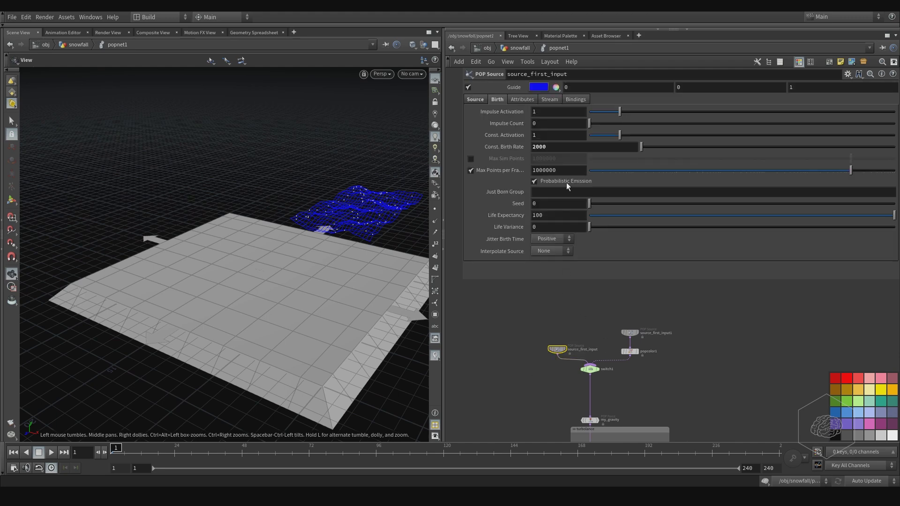
drag(537, 147, 528, 150)
text(3)
key(Return)
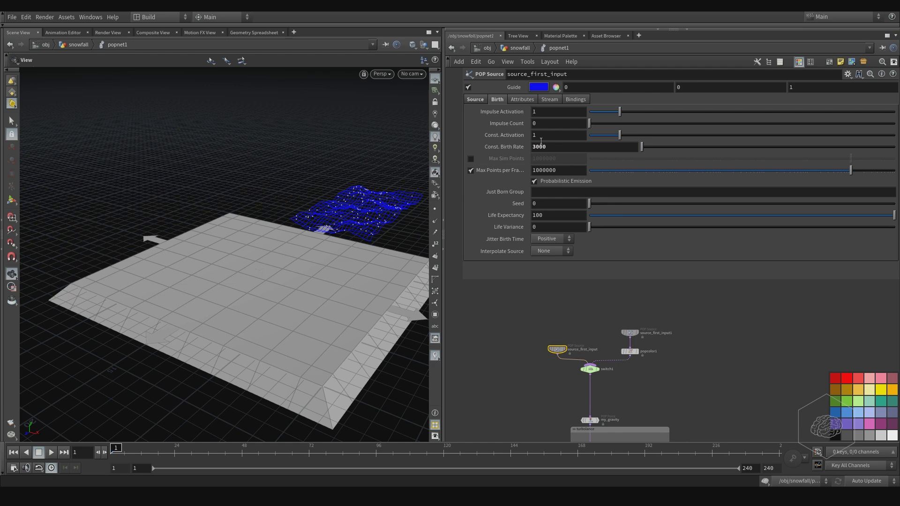
- Set the force of popnet1's my_wind_direction to -0.5 in Y and 1.25 in Z, then return to the snowfall network
middle_drag(631, 377, 649, 302)
click(609, 340)
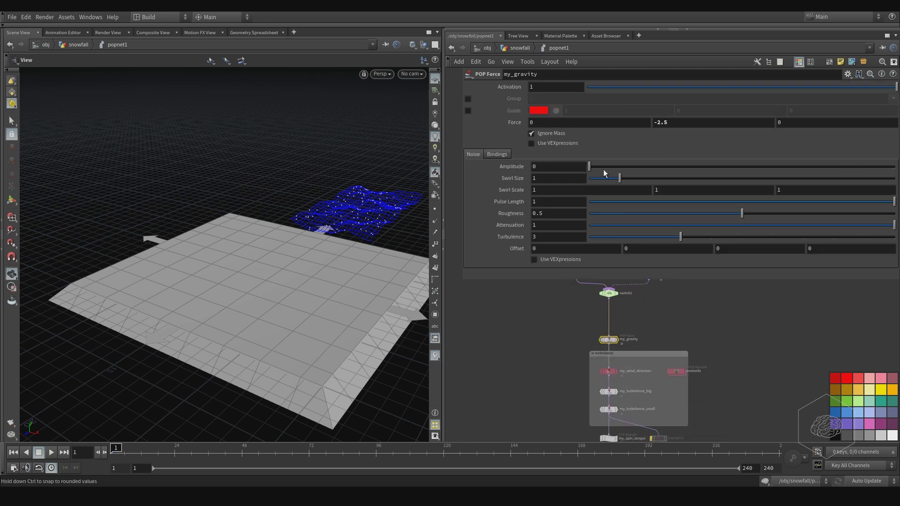
middle_drag(525, 379, 506, 337)
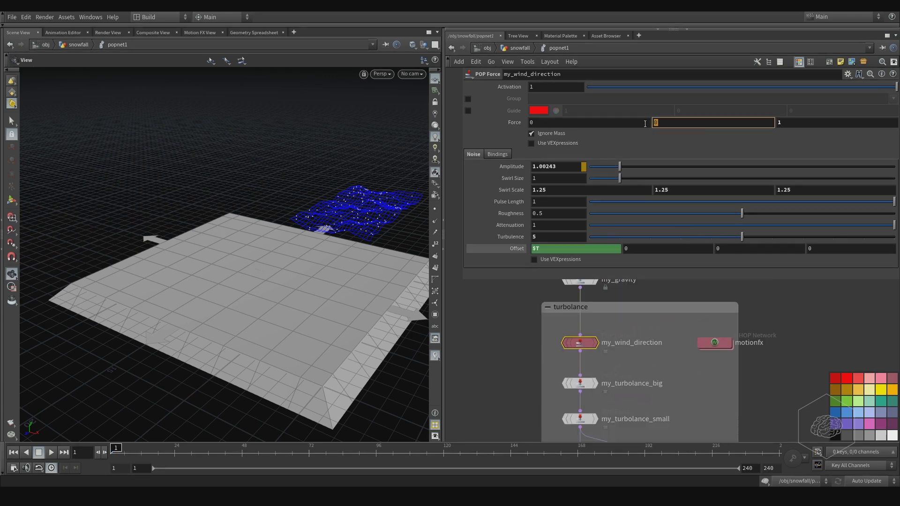
text(-0.5)
key(Return)
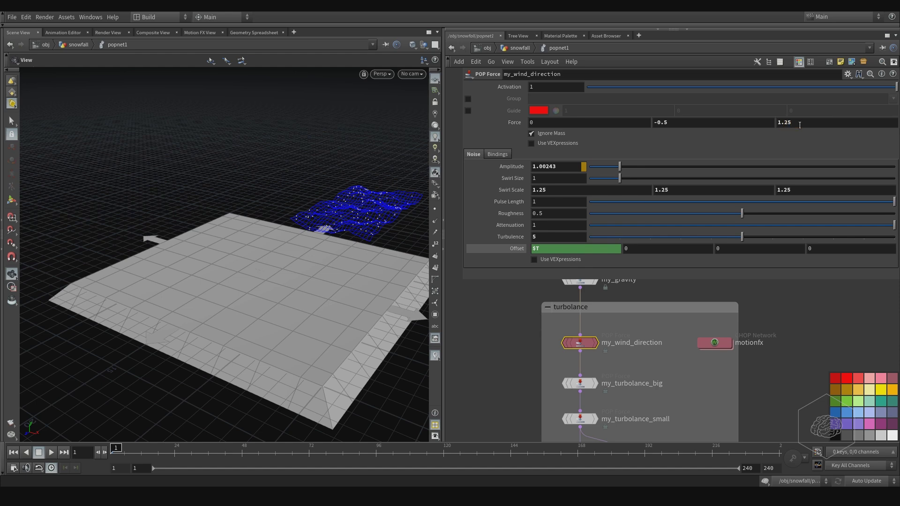
middle_drag(478, 322, 528, 341)
scroll(513, 339, down, 4)
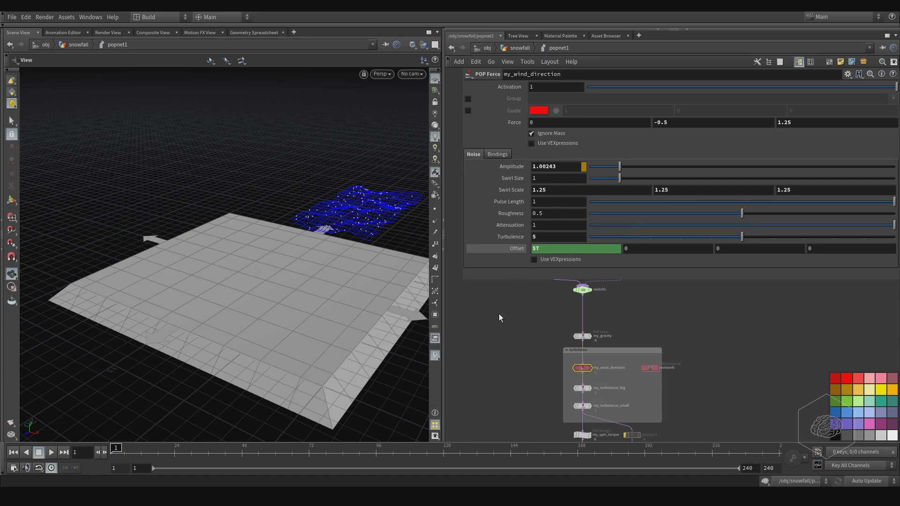
middle_drag(497, 312, 537, 288)
click(521, 47)
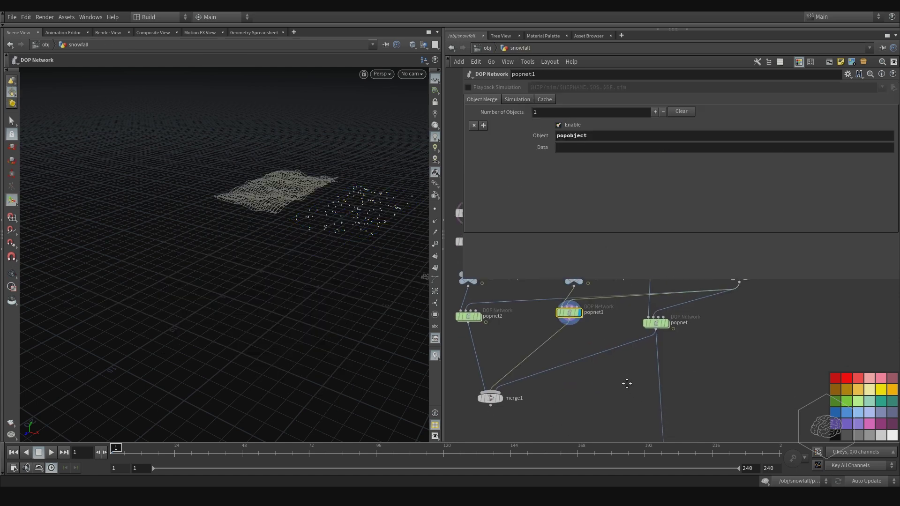
- Display merge1 and look through cam1 in the viewport
click(534, 357)
middle_drag(618, 366, 656, 382)
key(Escape)
drag(358, 213, 231, 269)
key(Return)
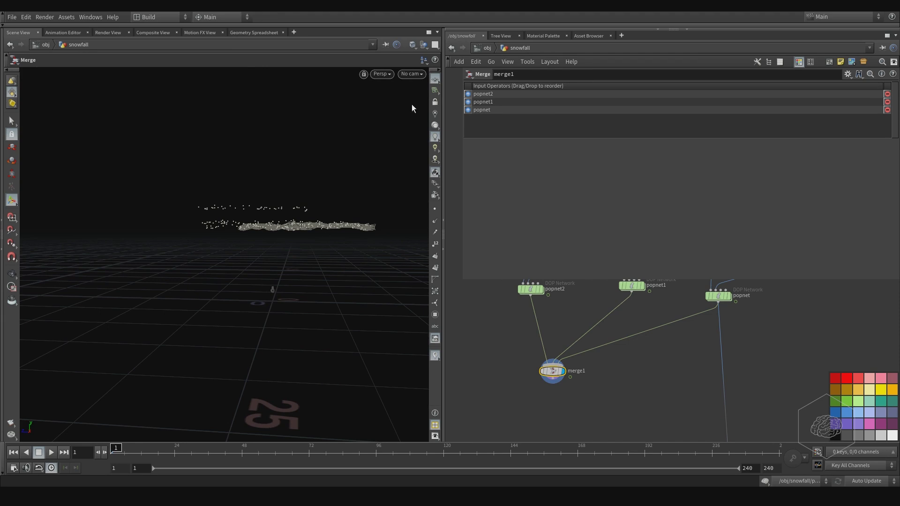
click(414, 74)
click(431, 117)
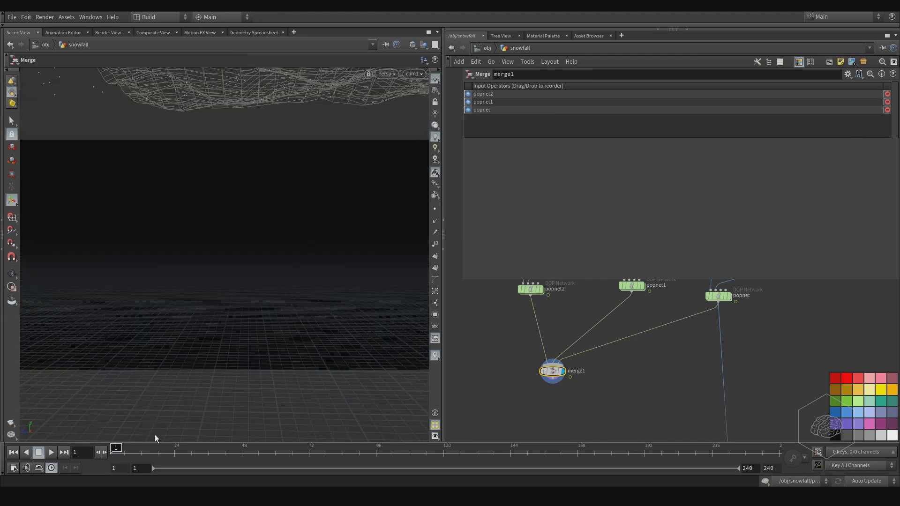
- Play back the merged snowfall through the camera and stop the playback
click(51, 452)
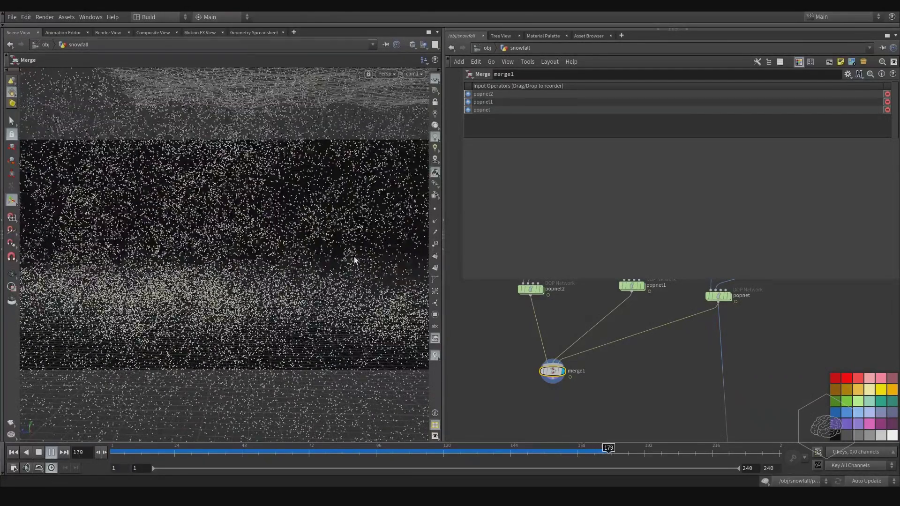
click(52, 452)
- Inside popnet2, set source_first_input's constant birth rate to 250
middle_drag(566, 345, 561, 399)
drag(558, 358, 503, 331)
double_click(524, 345)
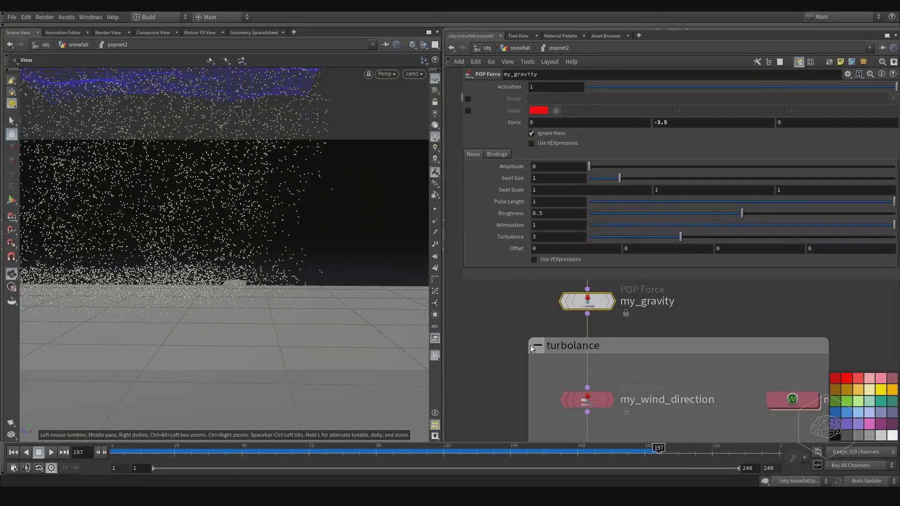
middle_drag(505, 331, 473, 373)
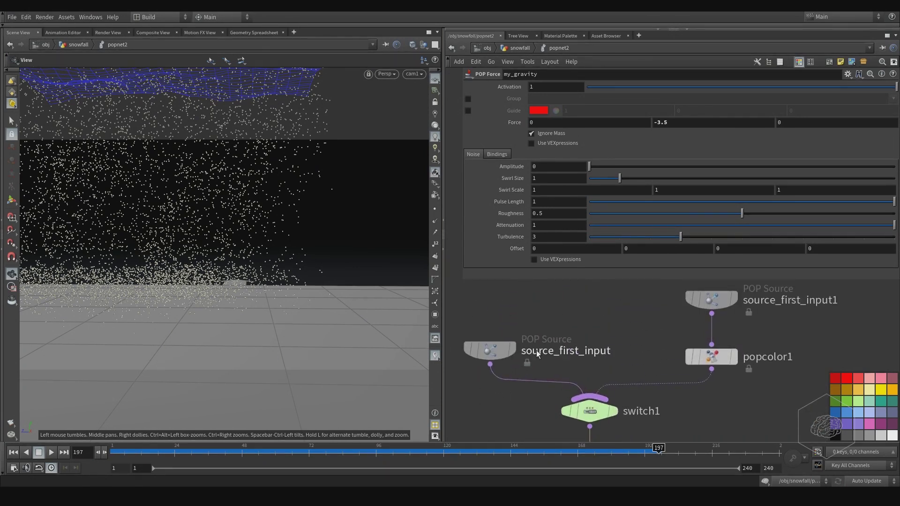
click(487, 352)
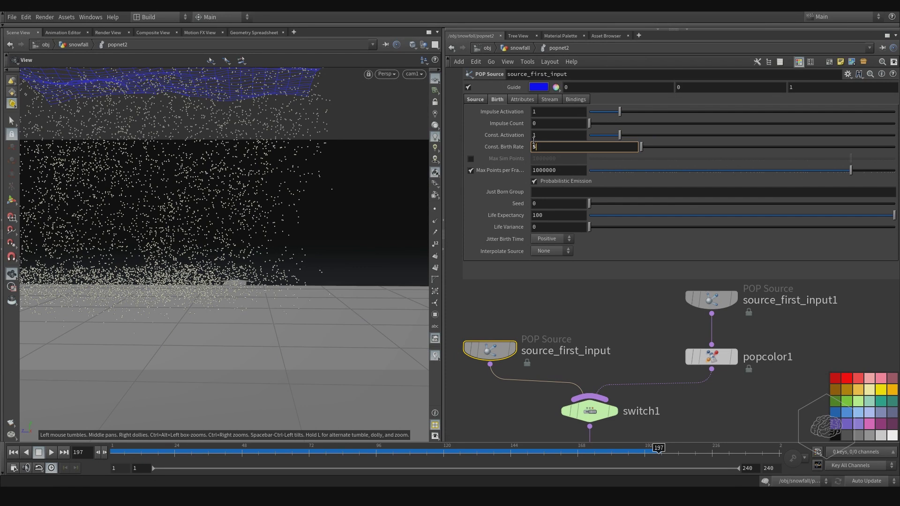
text(250)
key(Return)
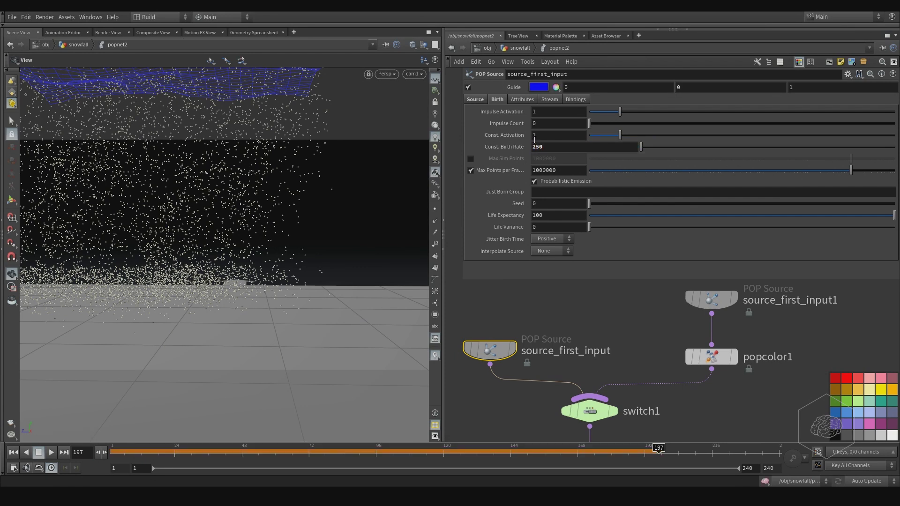
- Rewind to frame 1, play popnet2's simulation, and return to the snowfall network
drag(169, 455, 82, 453)
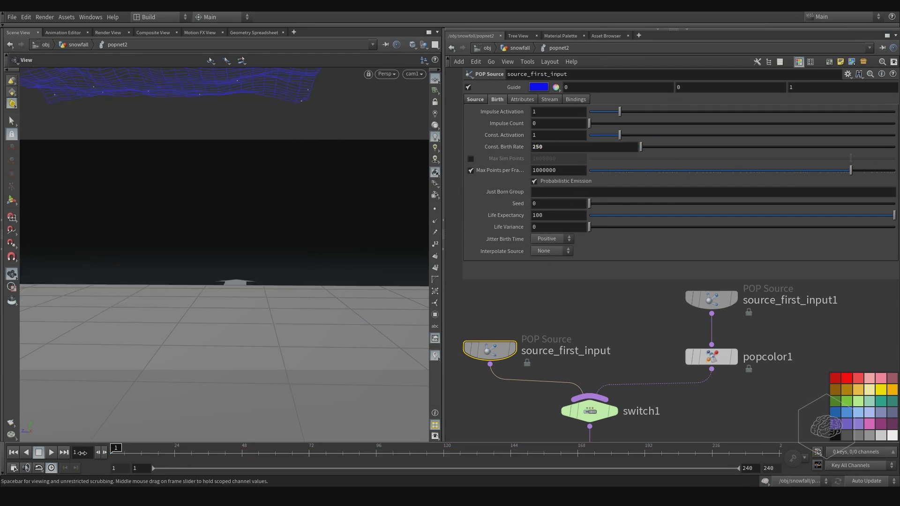
click(52, 453)
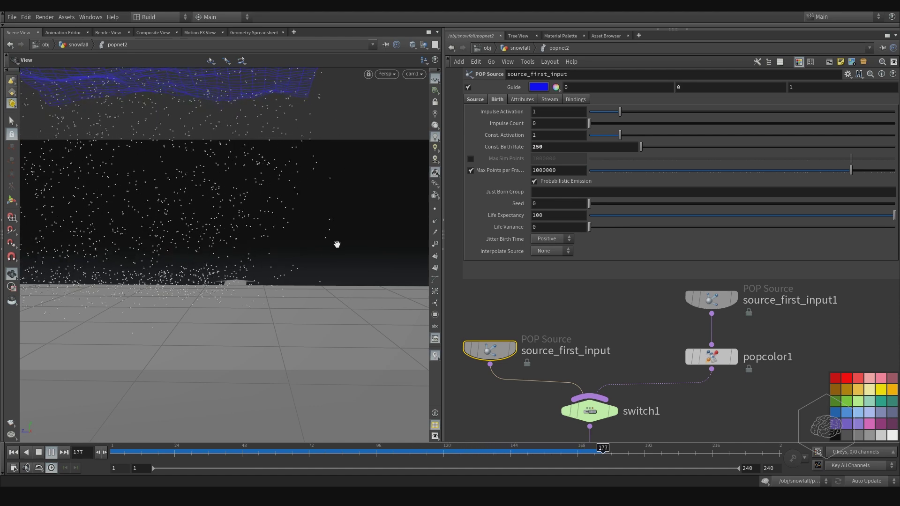
click(513, 306)
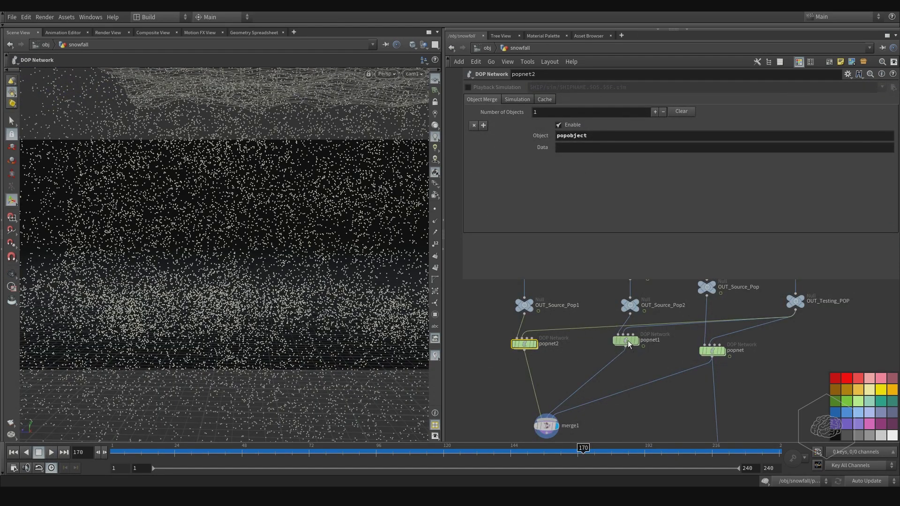
- Inside popnet1, set source_first_input's constant birth rate to 1000
double_click(627, 341)
middle_drag(605, 300, 554, 395)
click(541, 342)
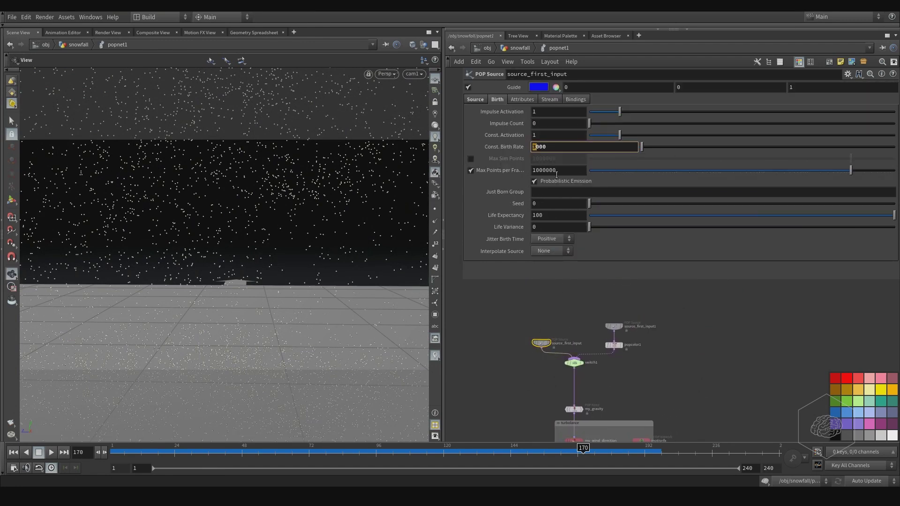
key(Return)
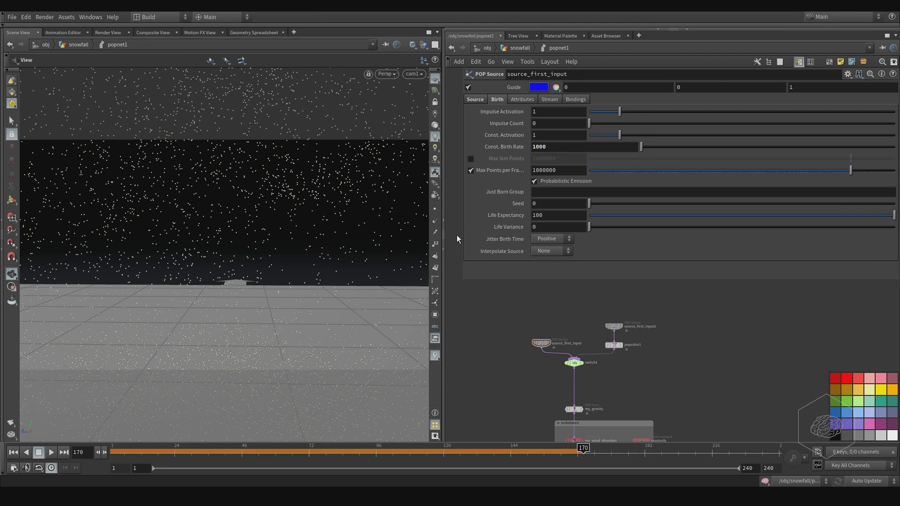
- Enable the bypassed popcolor2 node above popdrag1 in popnet1
middle_drag(531, 357, 515, 270)
middle_drag(488, 402, 492, 303)
scroll(493, 328, down, 2)
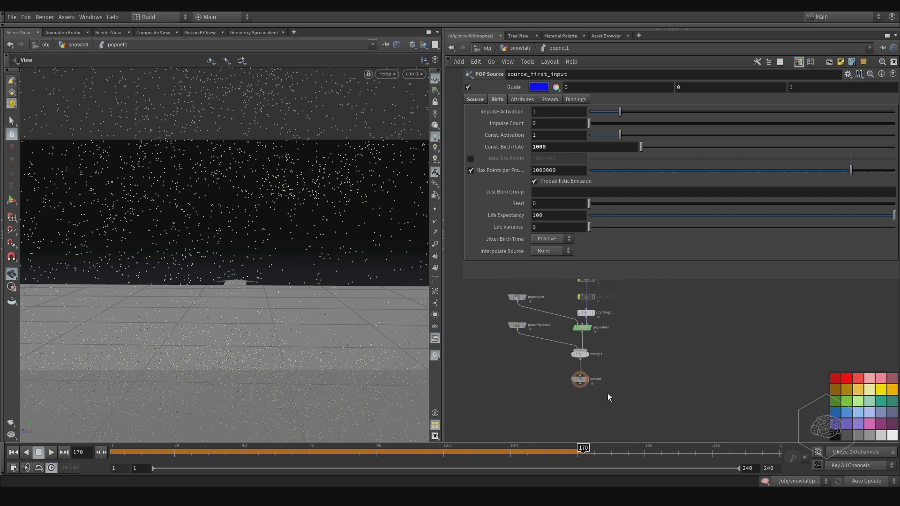
key(Tab)
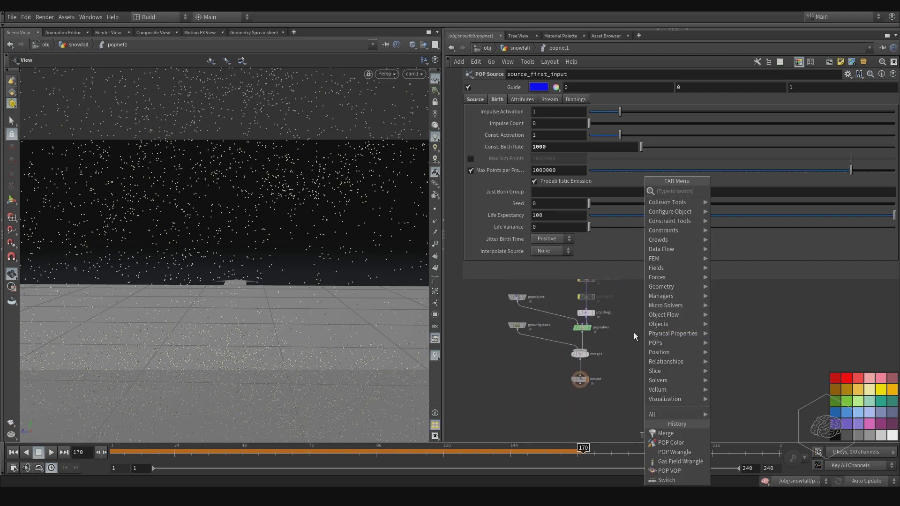
key(Escape)
scroll(607, 304, up, 5)
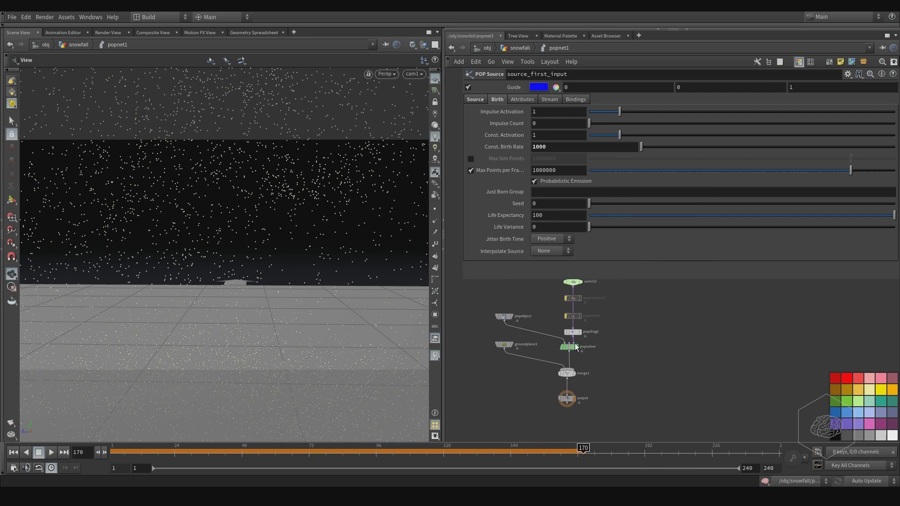
right_drag(607, 304, 624, 304)
click(609, 330)
mouse_move(607, 328)
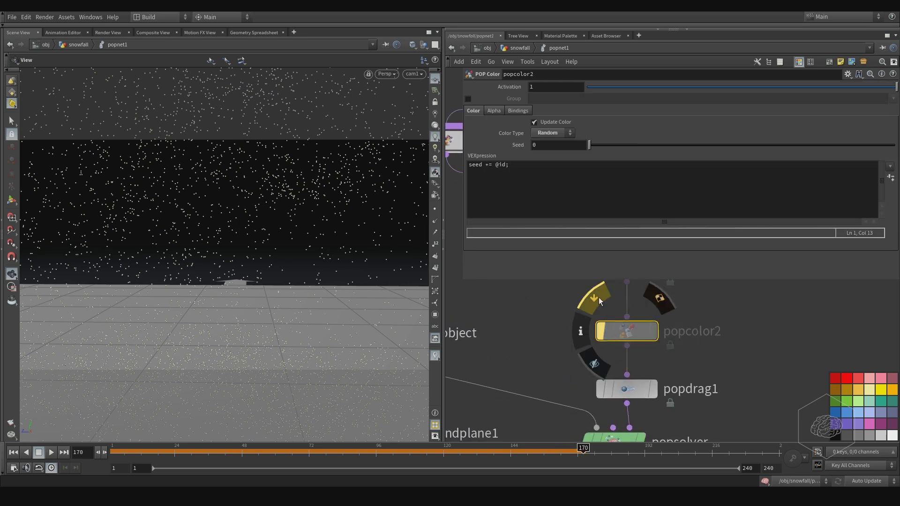
click(601, 297)
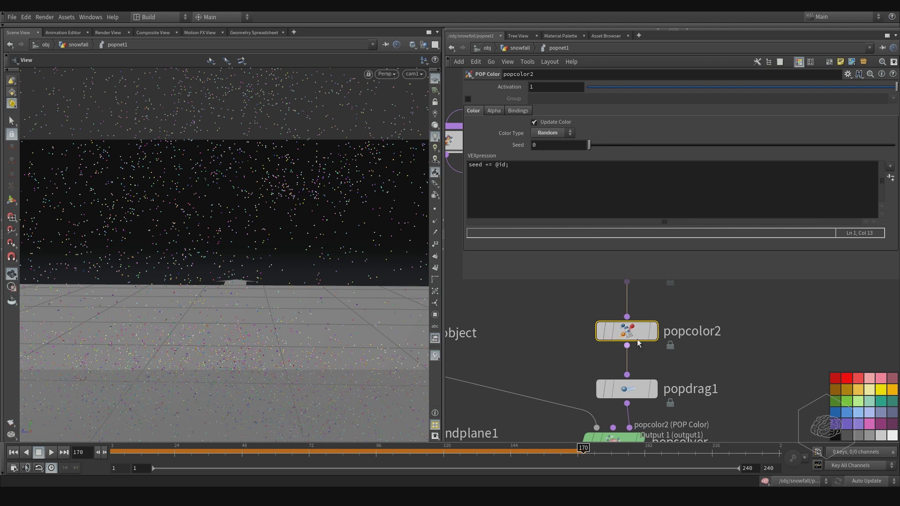
- Set popnet1's popcolor2 to a constant bright green and return to the snowfall network
click(551, 134)
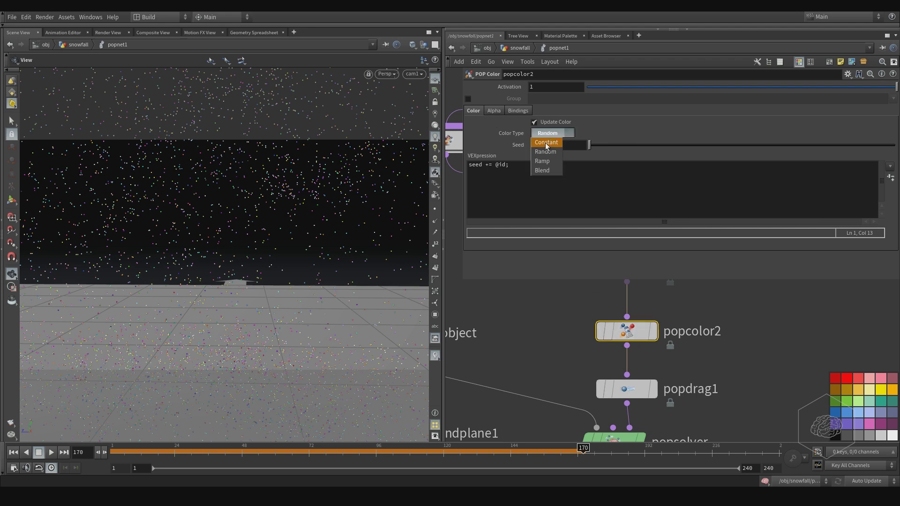
click(546, 144)
click(542, 148)
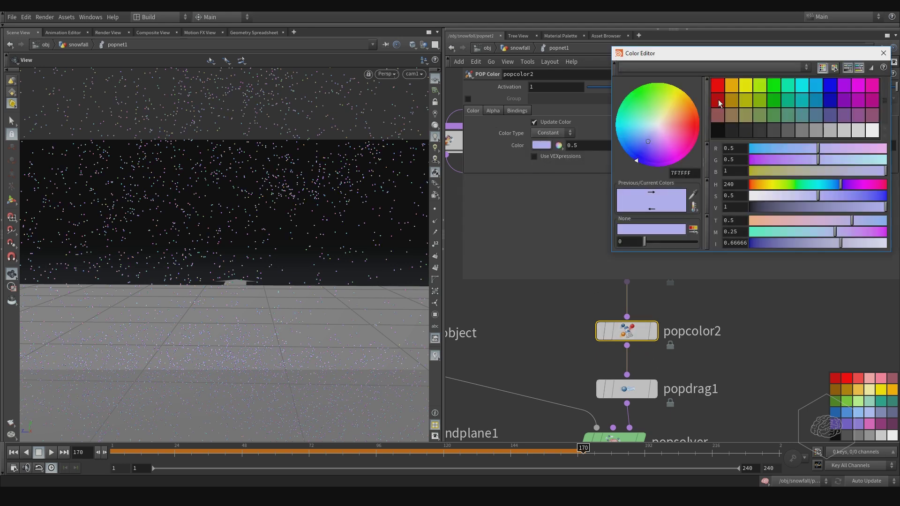
click(743, 98)
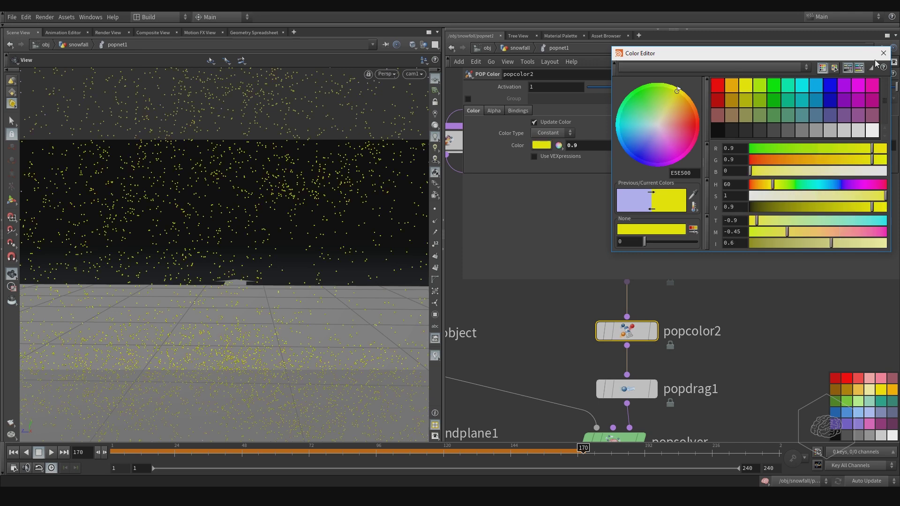
click(832, 85)
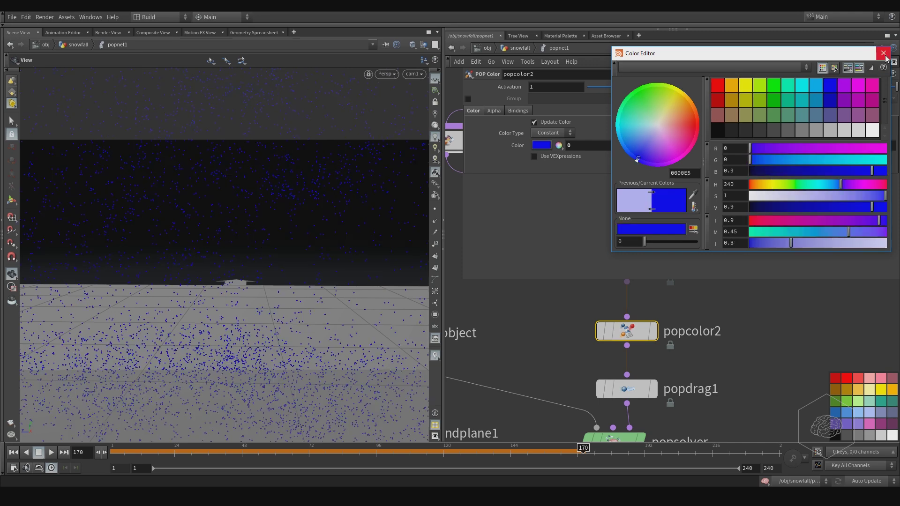
click(780, 88)
middle_drag(544, 322, 594, 371)
click(521, 49)
- Enter popnet2 and enable its bypassed popcolor2 node
click(548, 385)
double_click(549, 386)
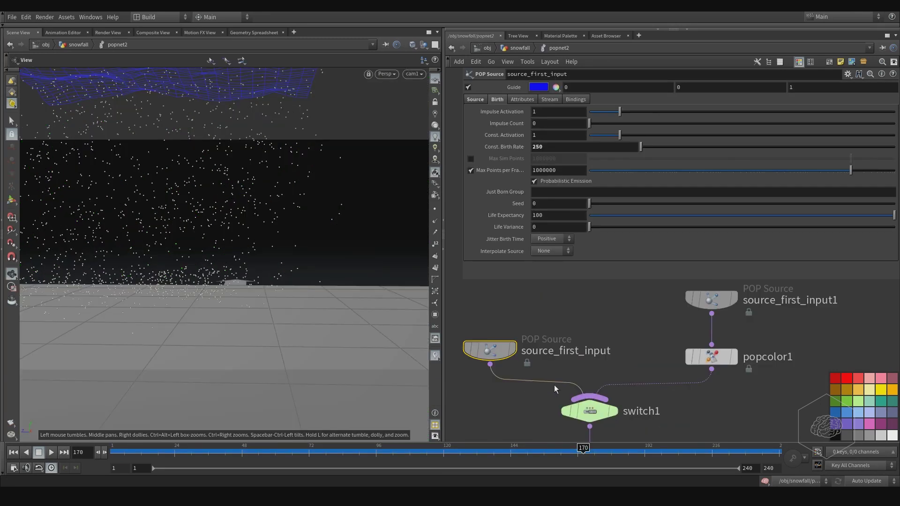
middle_drag(571, 379, 578, 328)
middle_drag(569, 412, 566, 302)
middle_drag(546, 431, 546, 319)
middle_click(541, 362)
right_drag(562, 303, 468, 334)
middle_drag(598, 350, 595, 264)
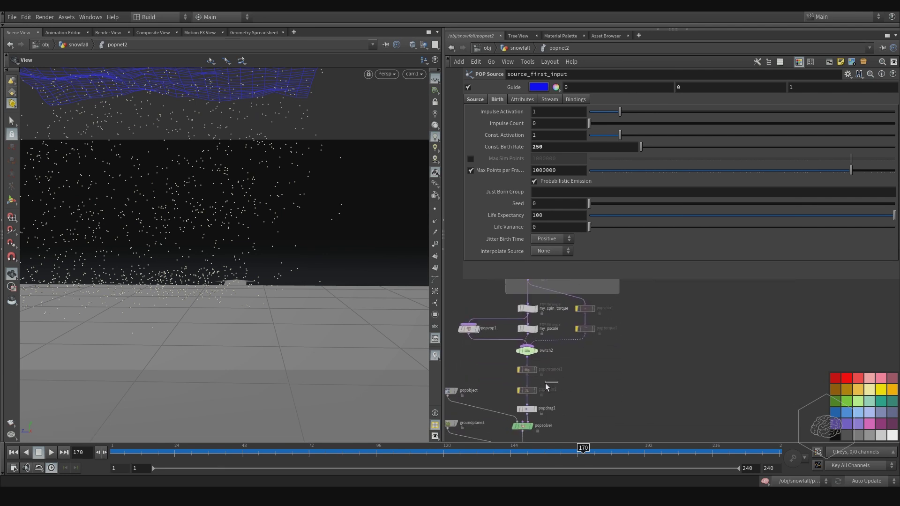
click(521, 388)
click(523, 382)
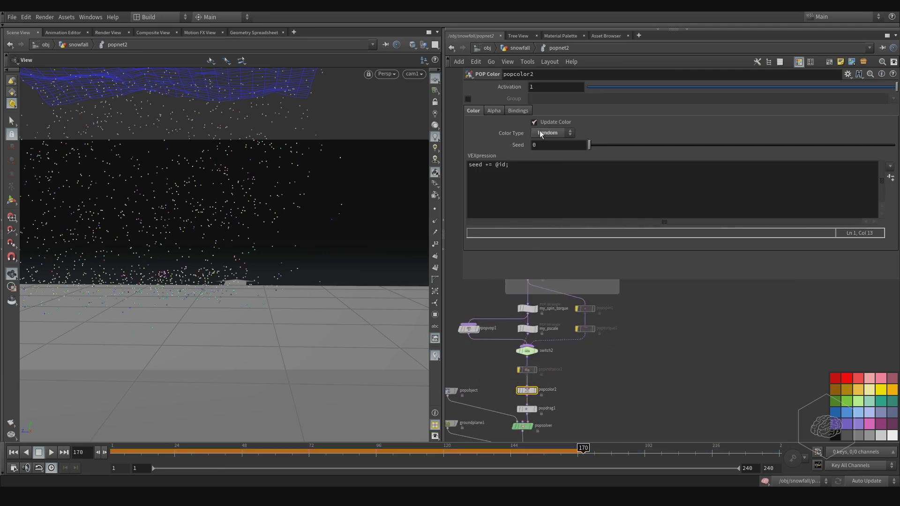
- Set popnet2's popcolor2 to a constant purple of 0.5, 0, 0.5 and return to the snowfall network
click(546, 143)
click(559, 145)
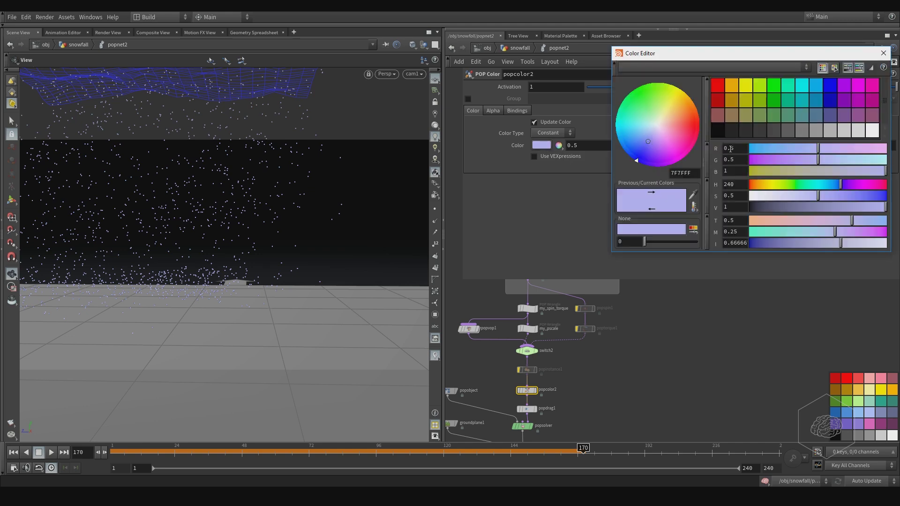
click(871, 99)
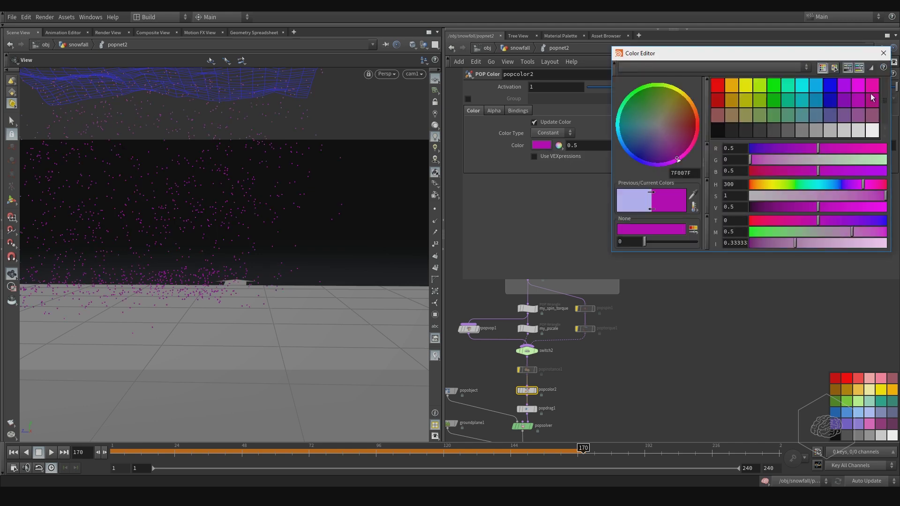
click(883, 53)
key(u)
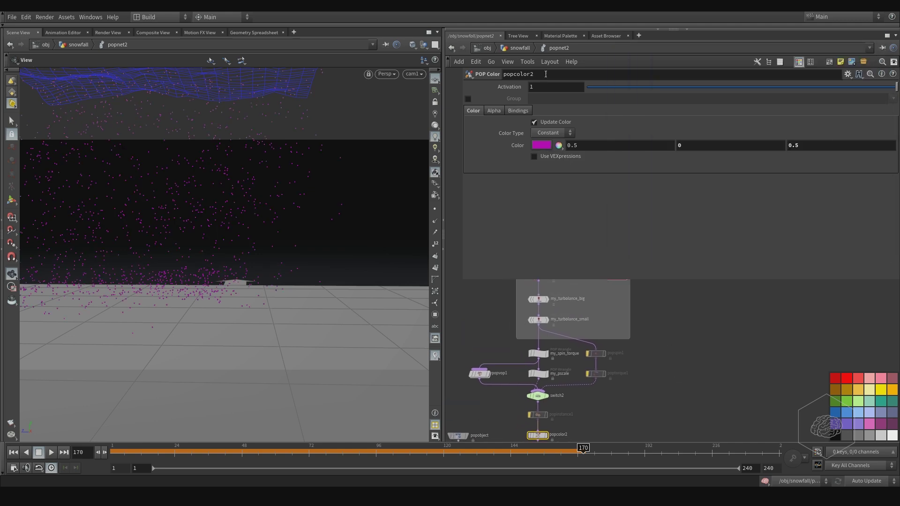
- Enter popnet and edit the constant birth rate of source_first_input
click(654, 373)
double_click(655, 372)
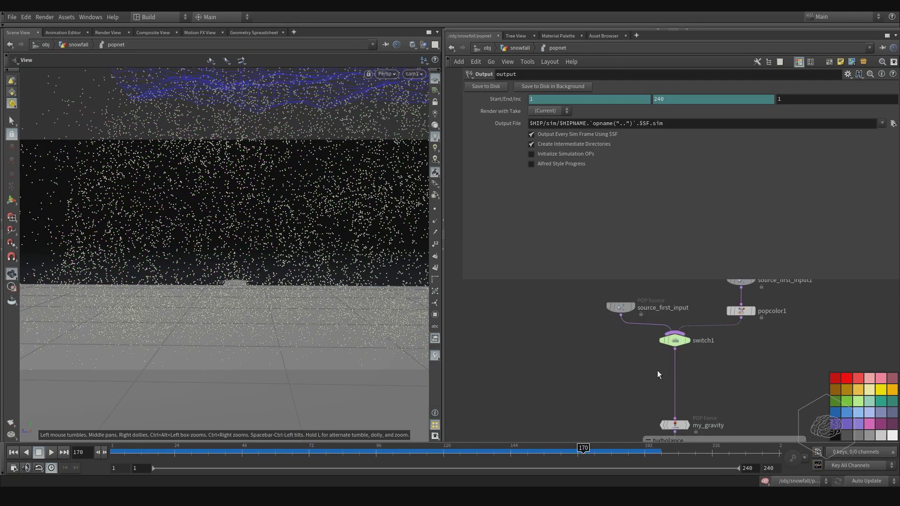
click(588, 320)
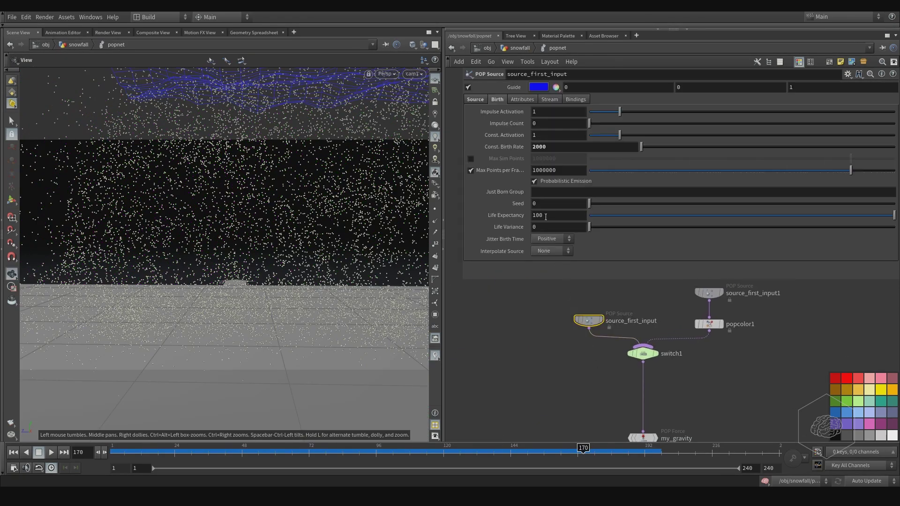
click(535, 148)
key(BackSpace)
text(1)
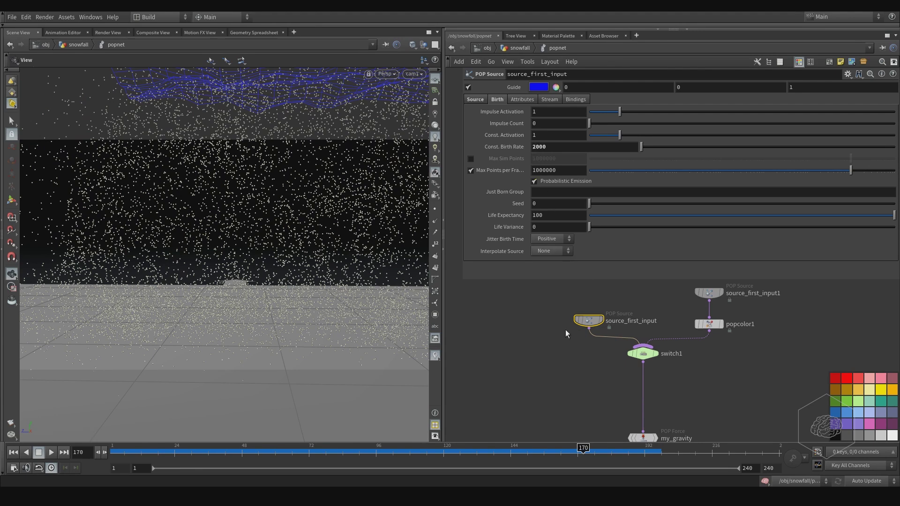
key(Delete)
text(5)
key(Return)
- Enable the bypassed popcolor2 node below popinstance1 in popnet
middle_drag(597, 417, 571, 311)
middle_drag(560, 398, 543, 295)
middle_drag(525, 355, 543, 264)
click(623, 413)
click(604, 398)
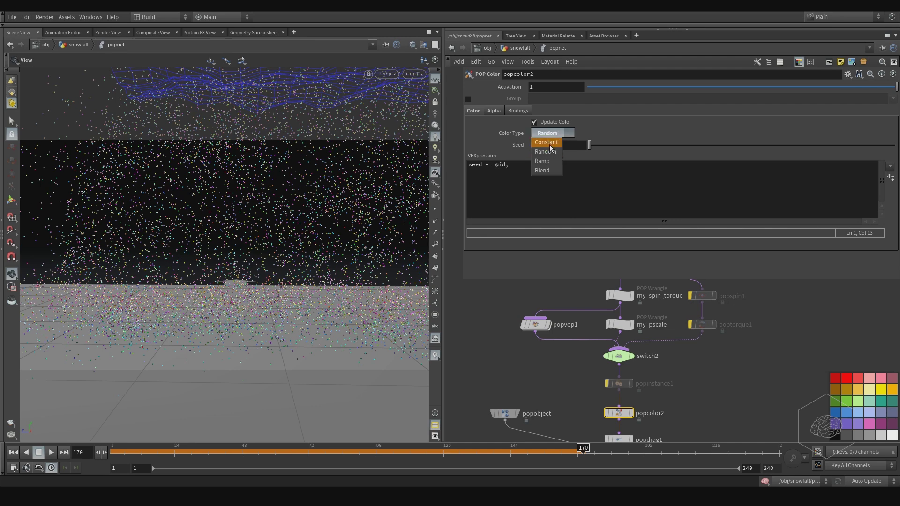
- Set popnet's popcolor2 to a constant orange of 0.9, 0.45, 0
click(548, 142)
click(541, 145)
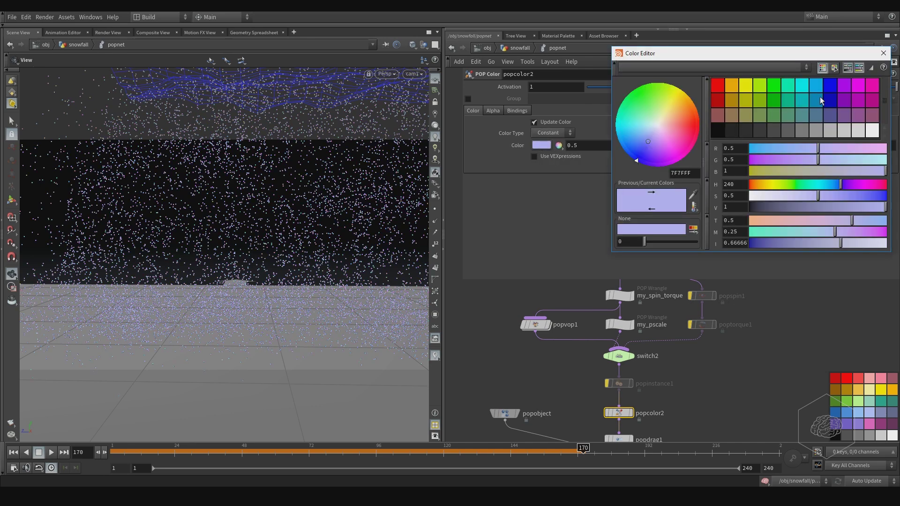
click(801, 89)
click(787, 86)
click(729, 88)
click(747, 86)
click(742, 86)
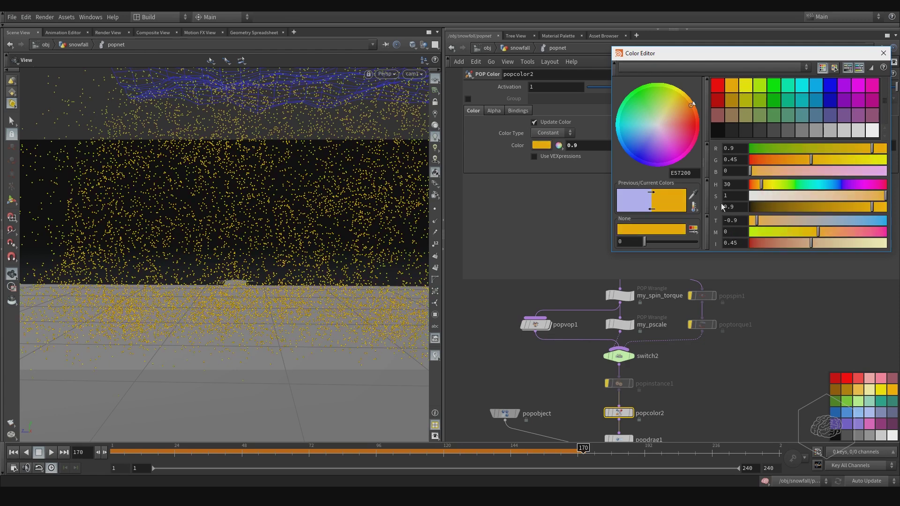
click(884, 52)
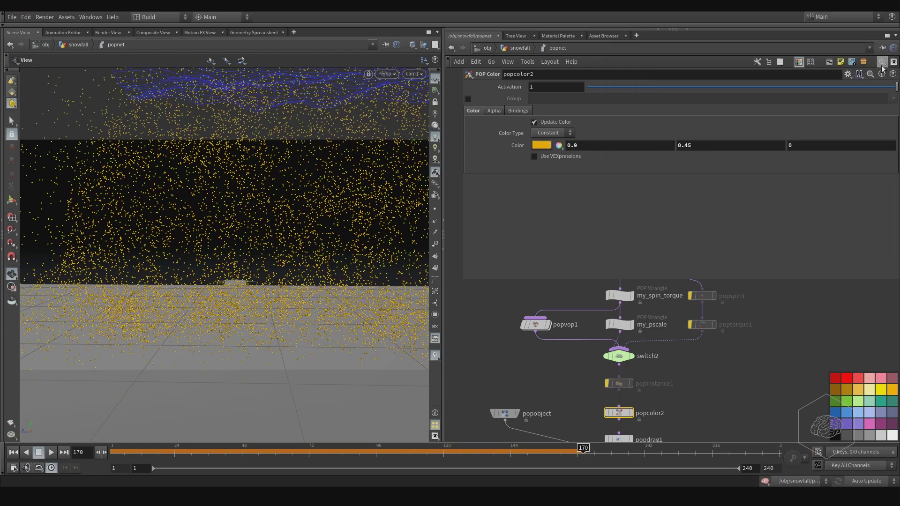
- Return to the snowfall network and leave the camera view to examine the three coloured particle streams
scroll(554, 381, down, 6)
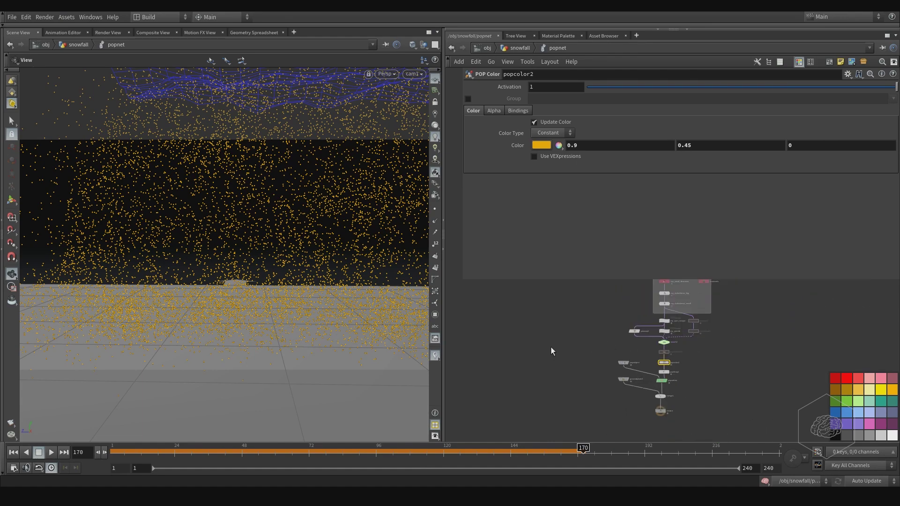
click(519, 48)
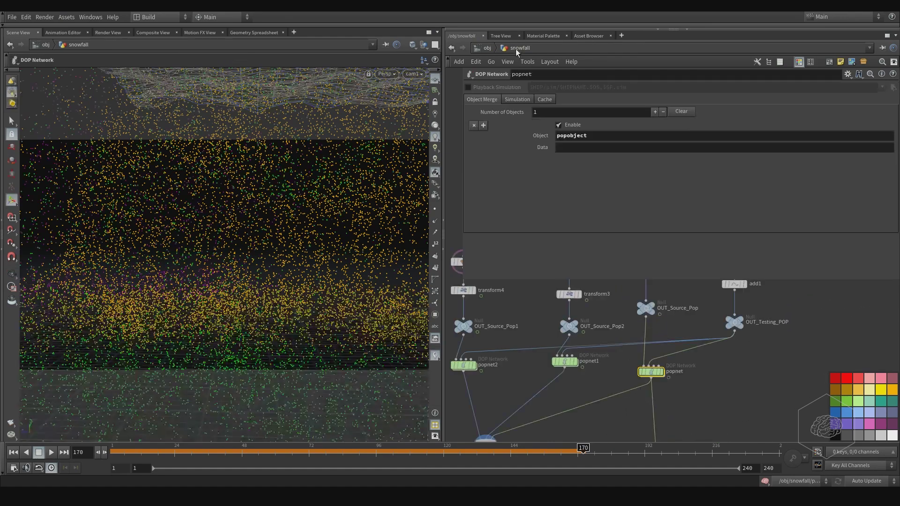
key(Escape)
drag(171, 237, 347, 267)
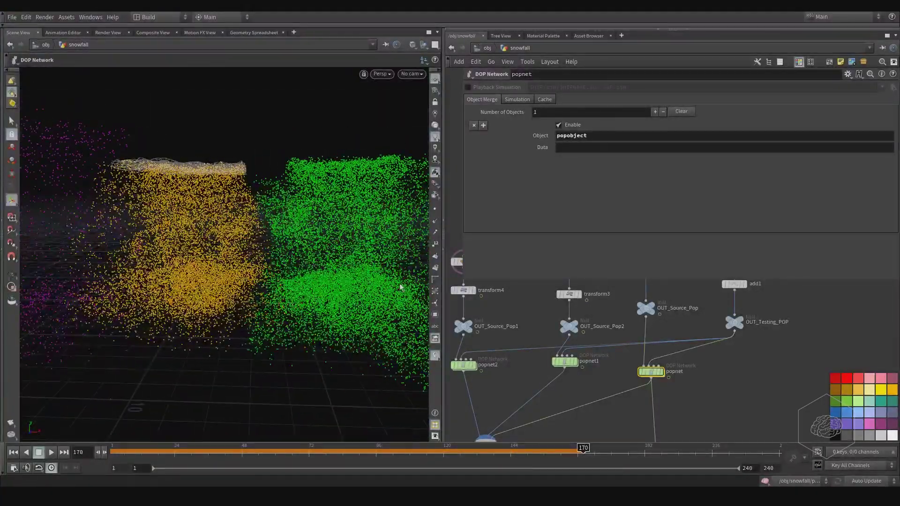
- Display popnet2 and popnet1 one after the other to examine each network's particles on their own
middle_drag(499, 337, 592, 341)
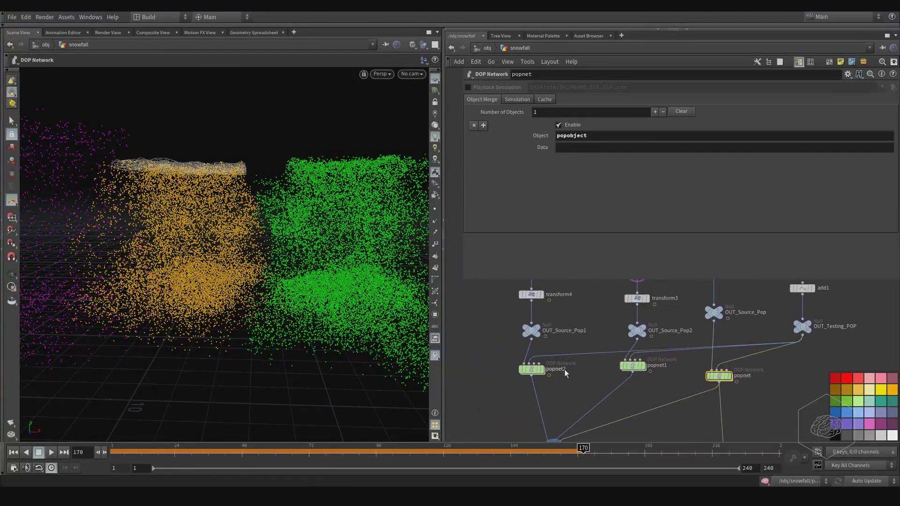
click(544, 372)
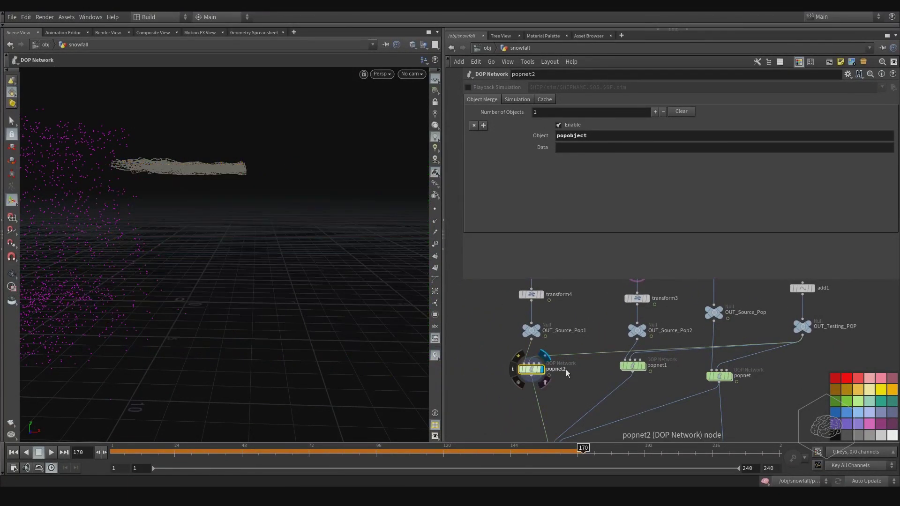
click(641, 367)
- Enter popnet1 and set the birth seed of source_first_input to 2
double_click(632, 369)
click(645, 371)
key(Escape)
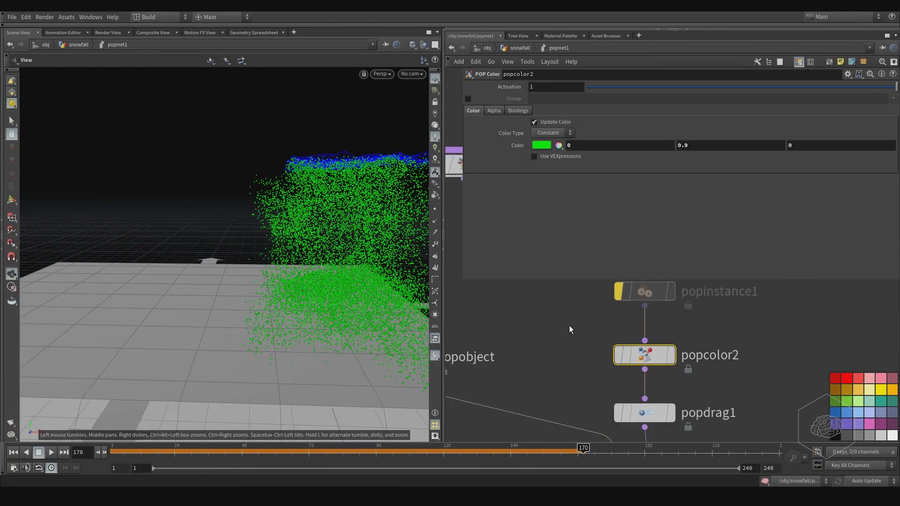
scroll(570, 327, down, 4)
middle_drag(544, 291, 526, 394)
middle_drag(522, 282, 494, 409)
middle_drag(504, 330, 507, 382)
drag(511, 305, 495, 352)
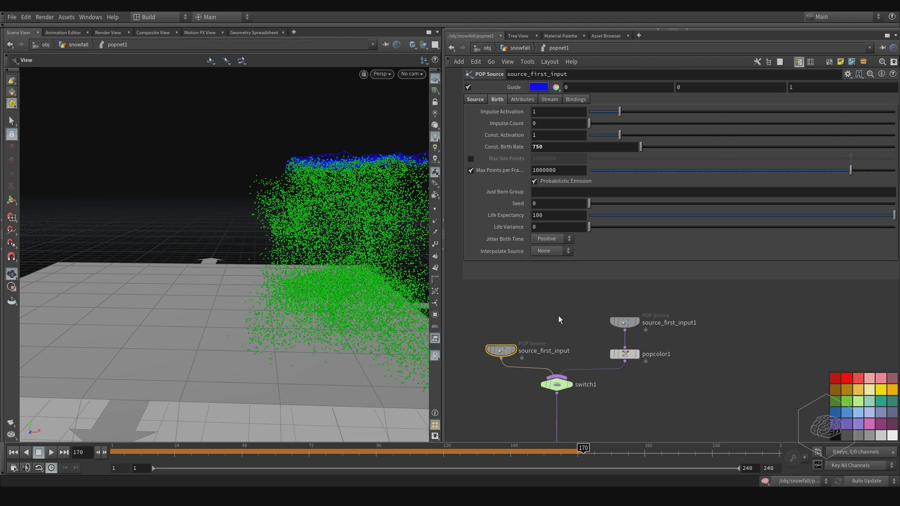
middle_drag(575, 305, 623, 287)
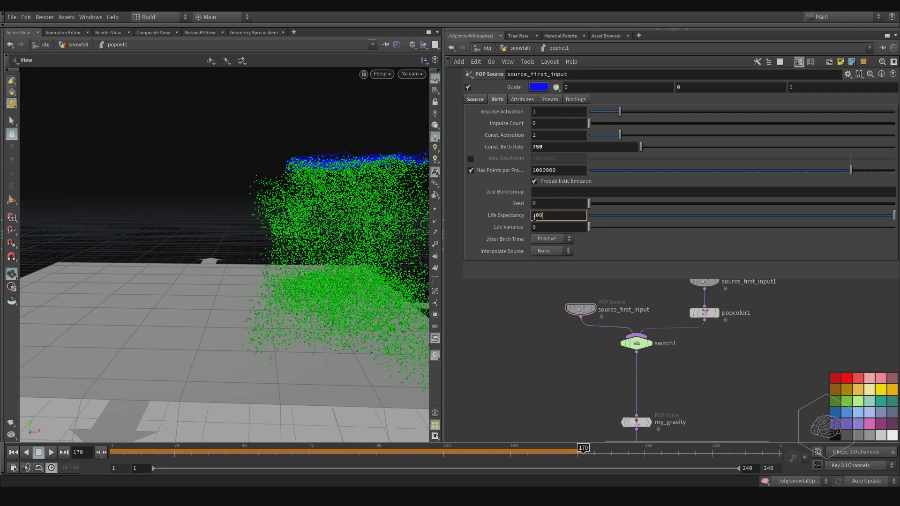
middle_drag(569, 361, 528, 347)
- Scrub through the timeline to examine popnet1's green particles with the new seed
drag(195, 451, 421, 431)
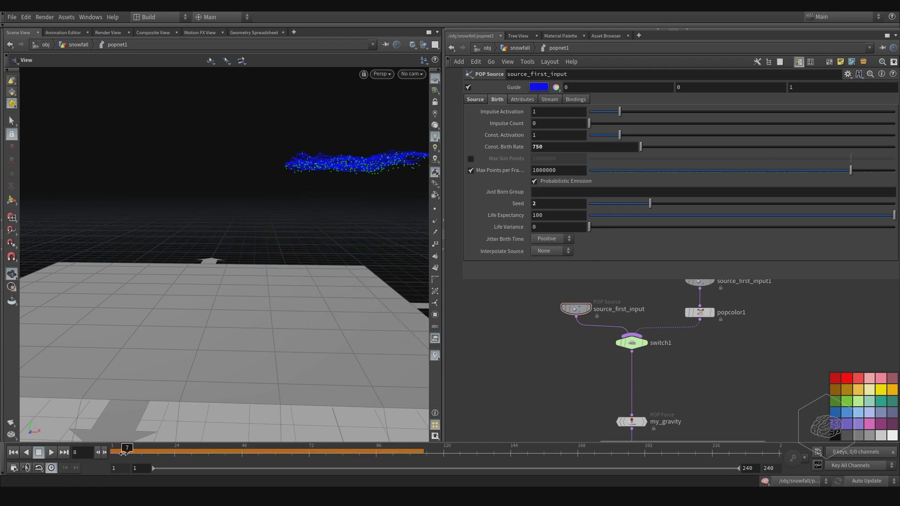
drag(134, 451, 119, 451)
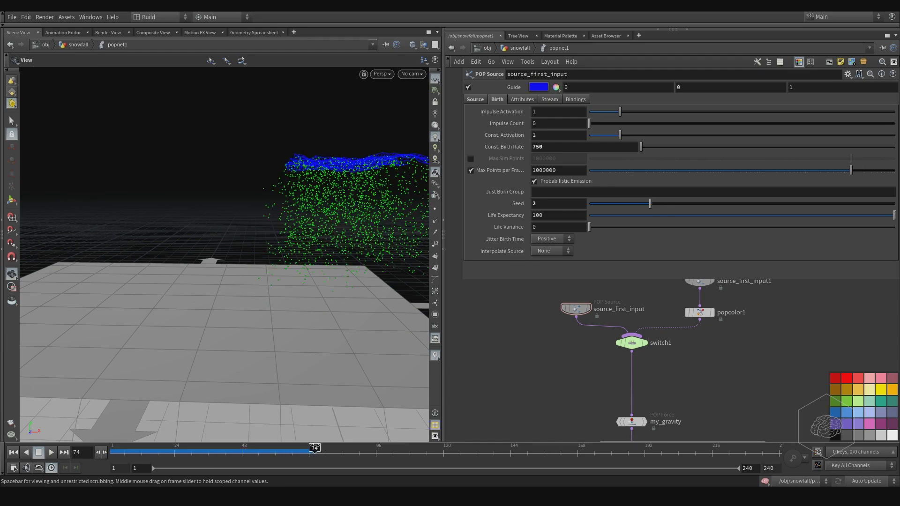
drag(338, 449, 553, 473)
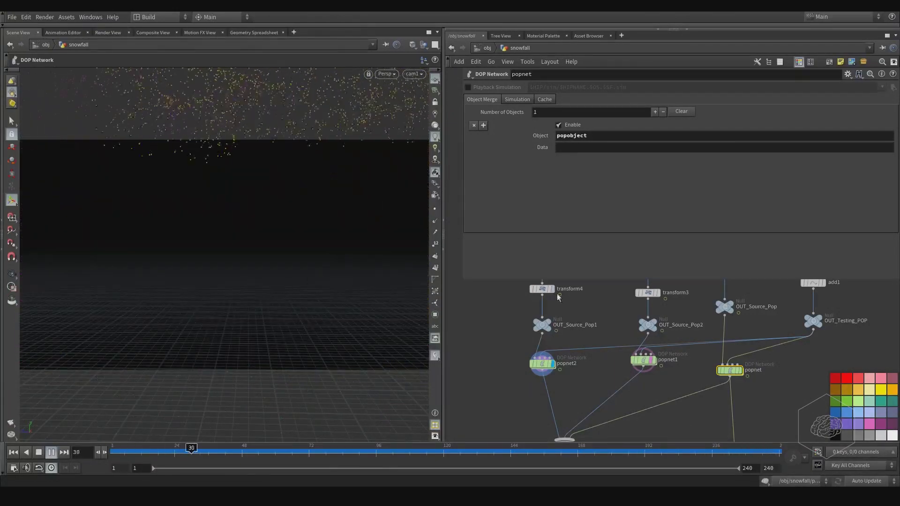
- Set the constant birth rate of source_first_input in popnet to 2500 and return to the snowfall network
middle_drag(599, 317, 553, 343)
middle_click(497, 349)
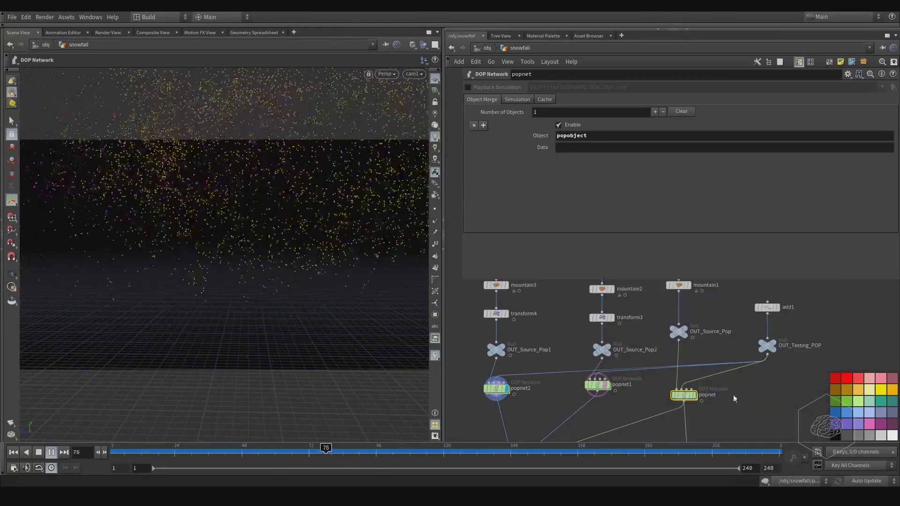
double_click(683, 395)
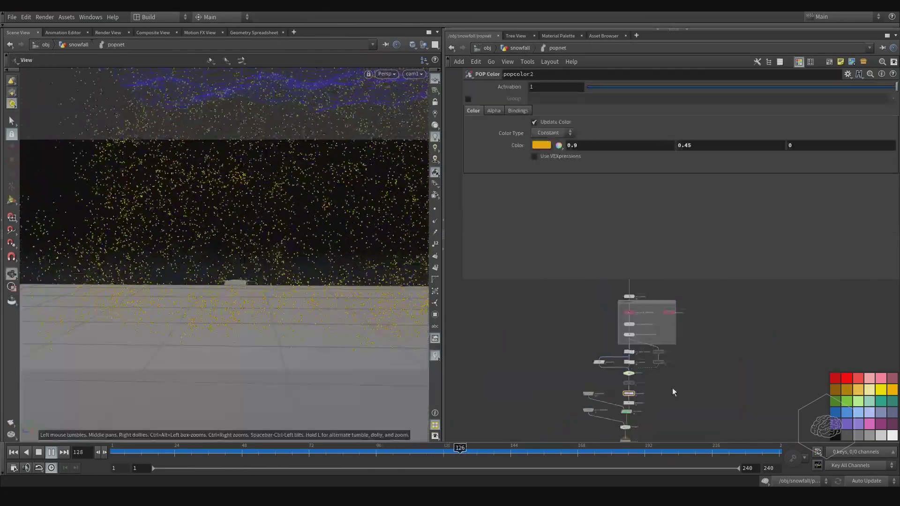
middle_drag(704, 413, 703, 392)
scroll(620, 338, up, 3)
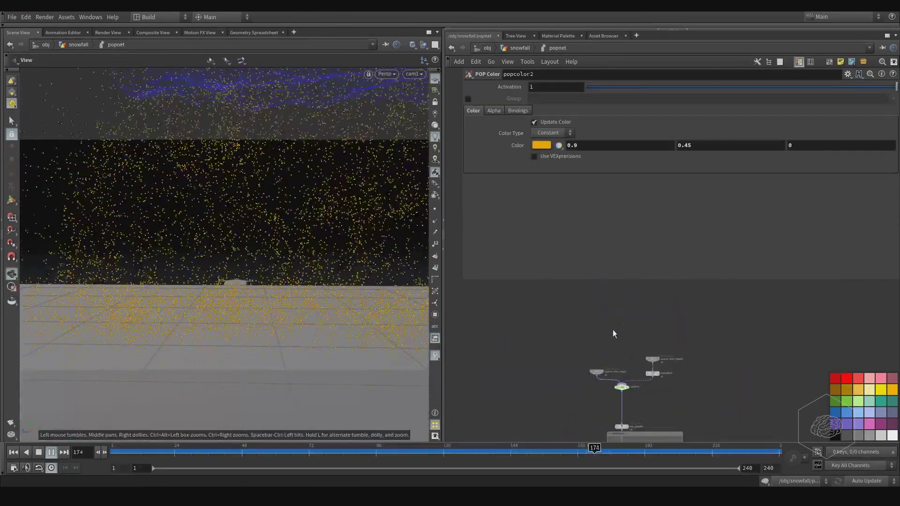
click(596, 372)
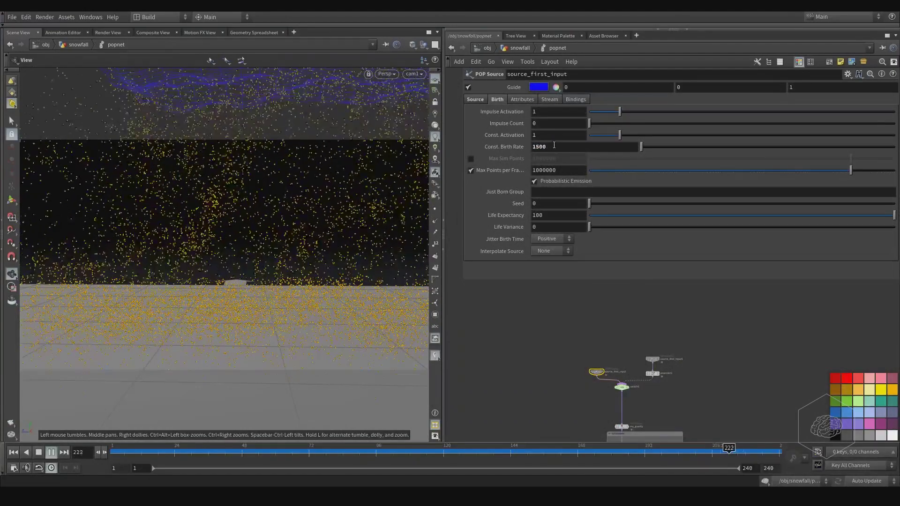
drag(538, 147, 522, 149)
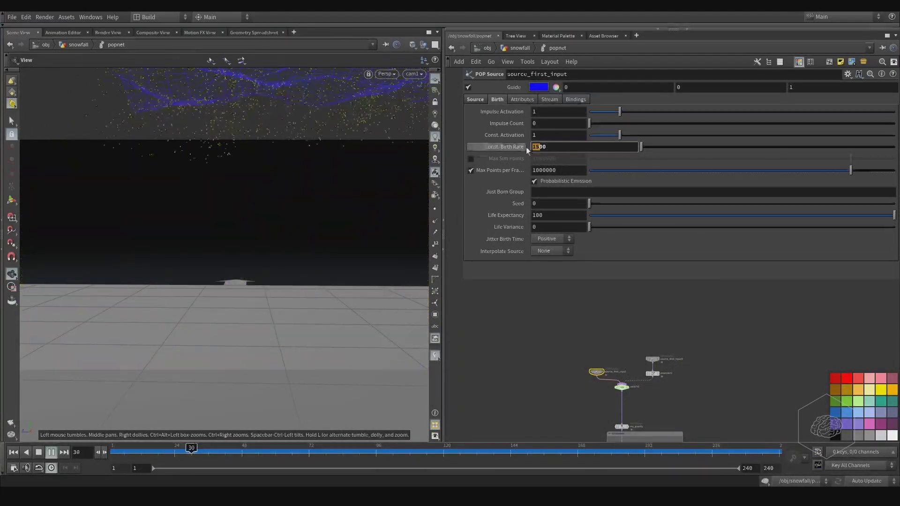
text(25)
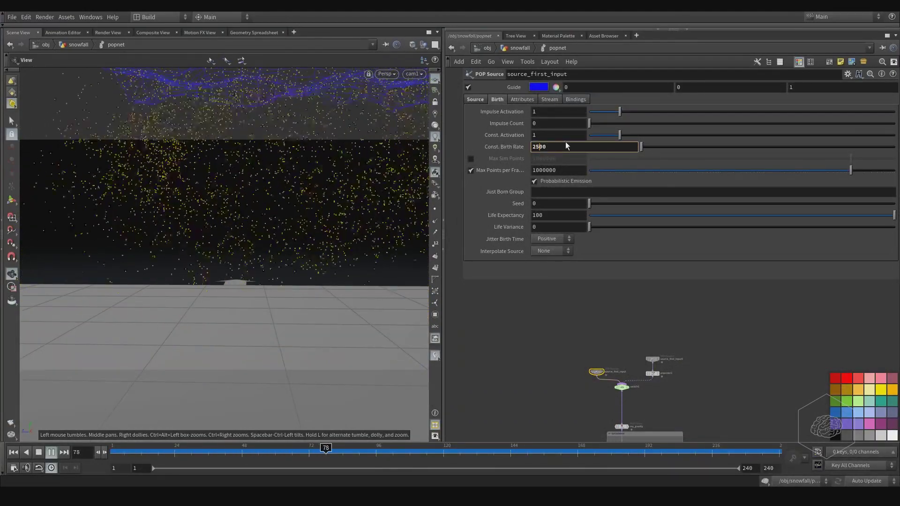
key(Return)
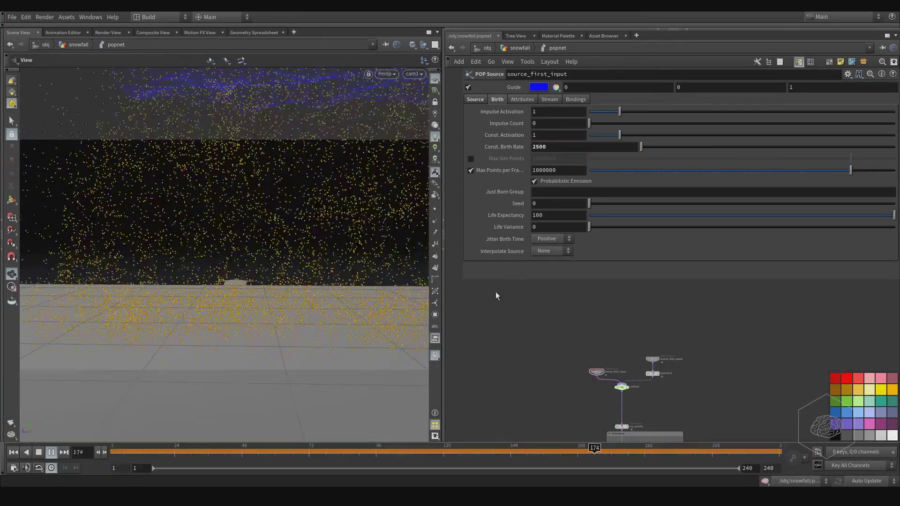
key(u)
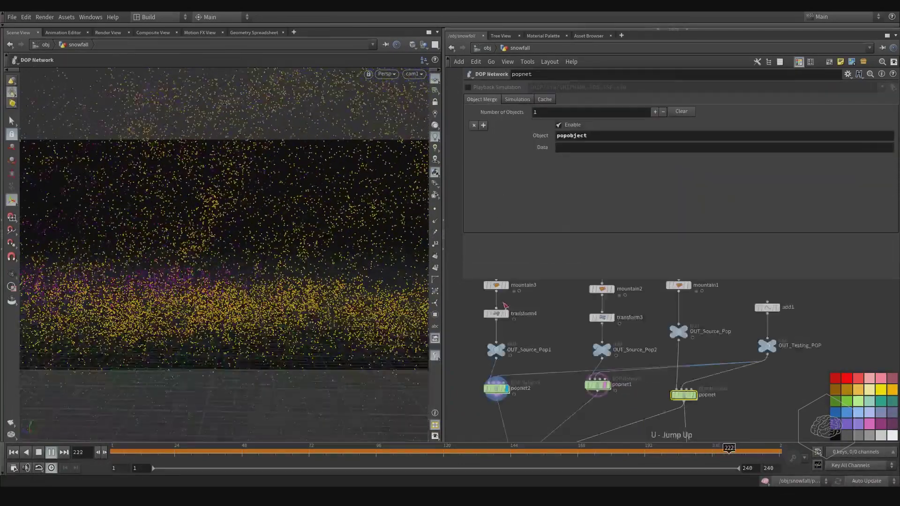
- Reopen popnet and set the constant birth rate of source_first_input to 2000
double_click(686, 394)
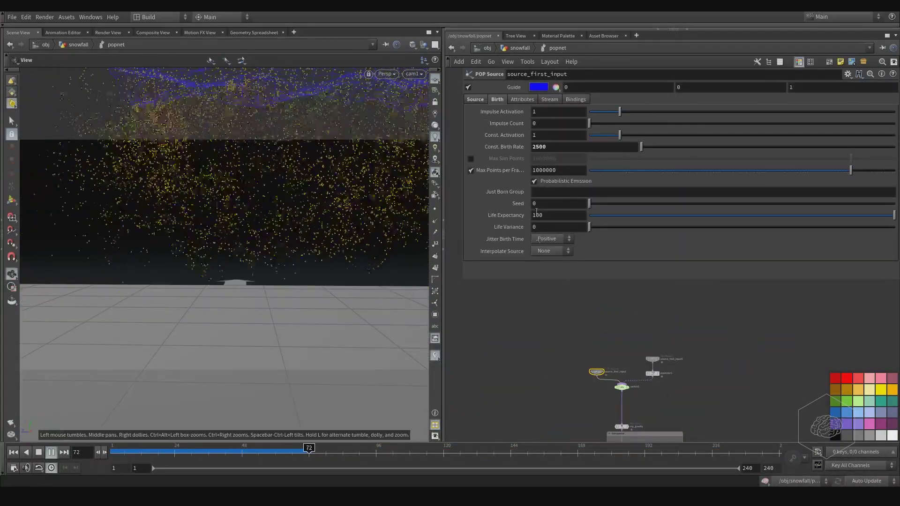
click(552, 147)
text(250)
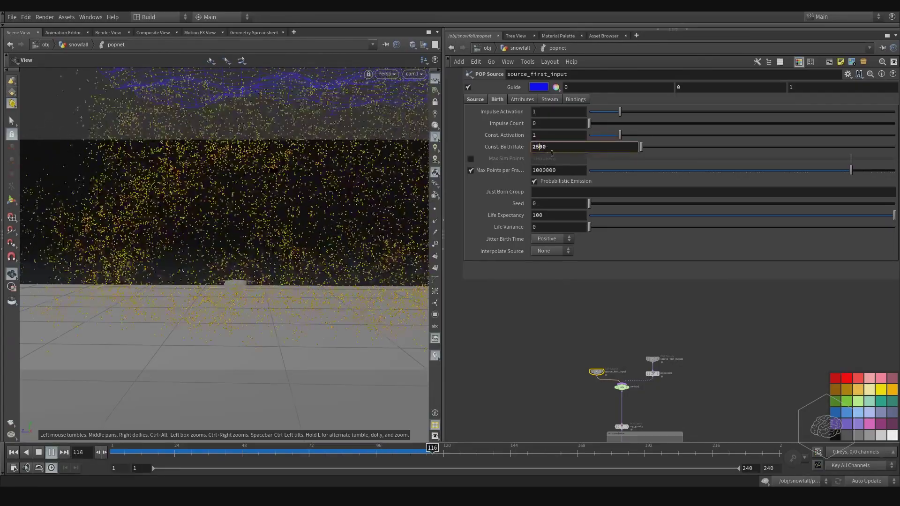
text(0)
key(Return)
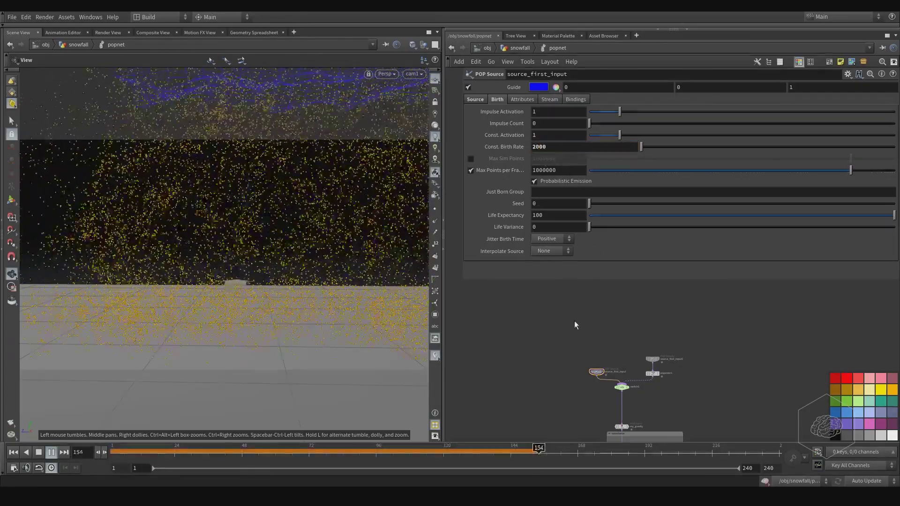
- Enter popnet1 from the snowfall network and set the constant birth rate of source_first_input to 1250
key(u)
click(598, 385)
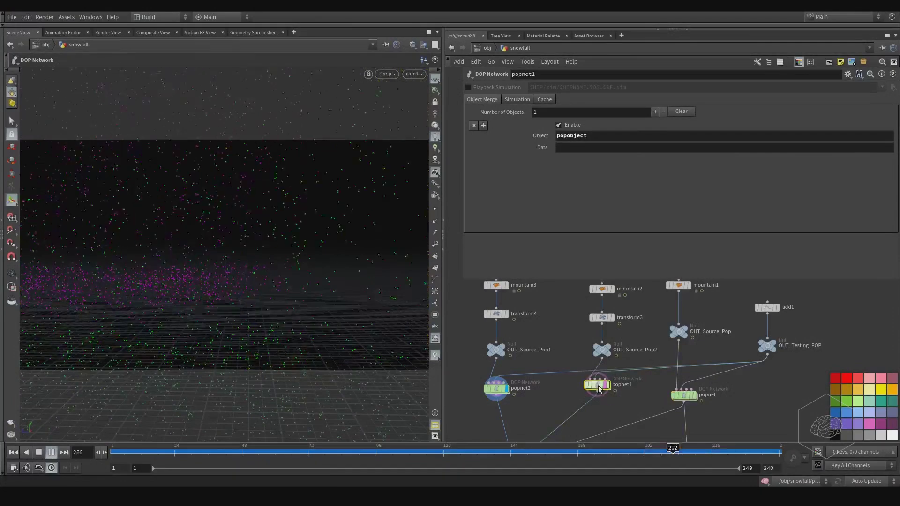
double_click(597, 385)
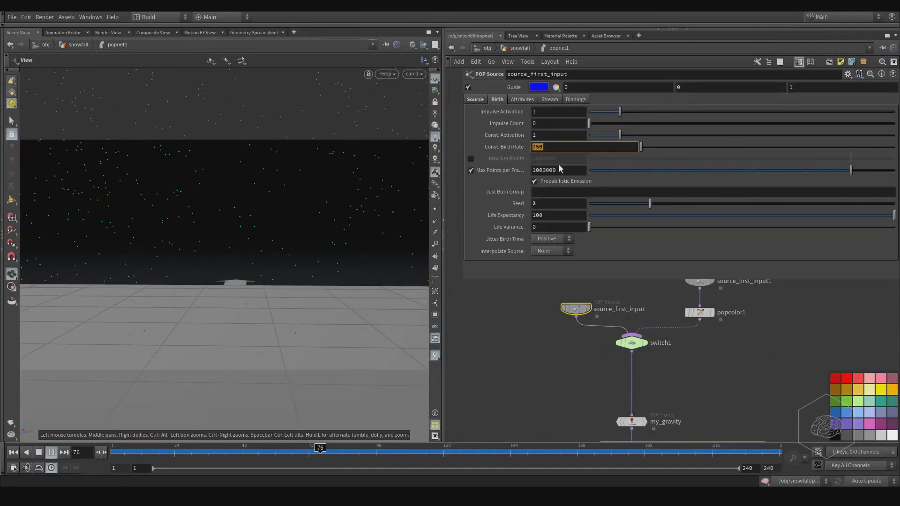
text(1)
key(Return)
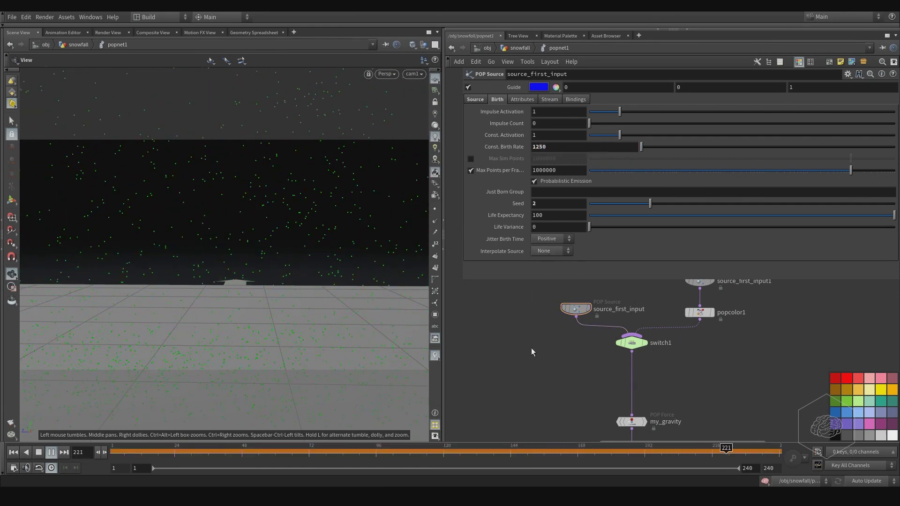
- Return to the snowfall network, turn off popnet1's template display and display the merge1 node
key(u)
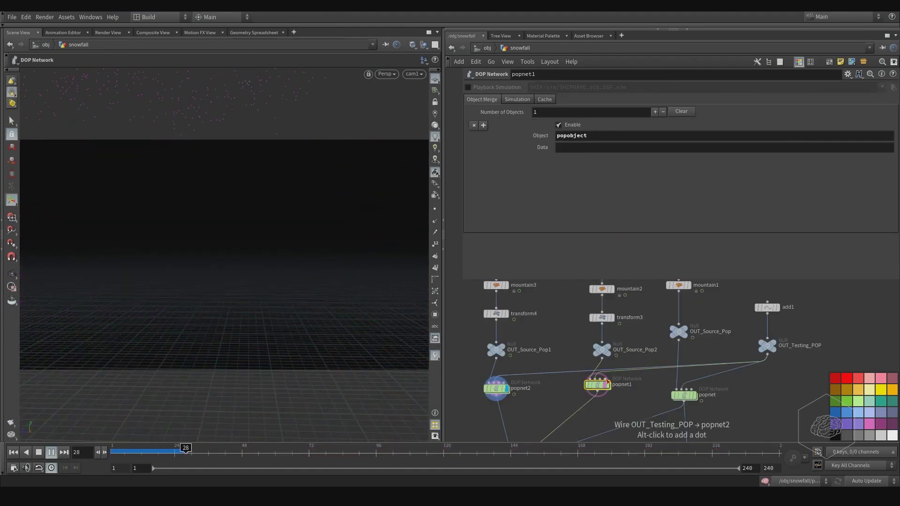
click(605, 385)
middle_drag(514, 389, 541, 303)
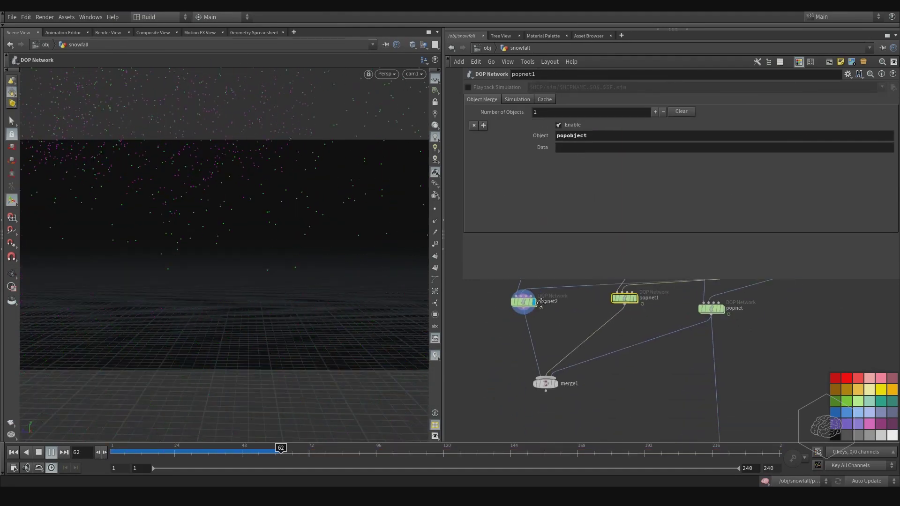
click(549, 375)
click(543, 375)
middle_drag(649, 383, 615, 412)
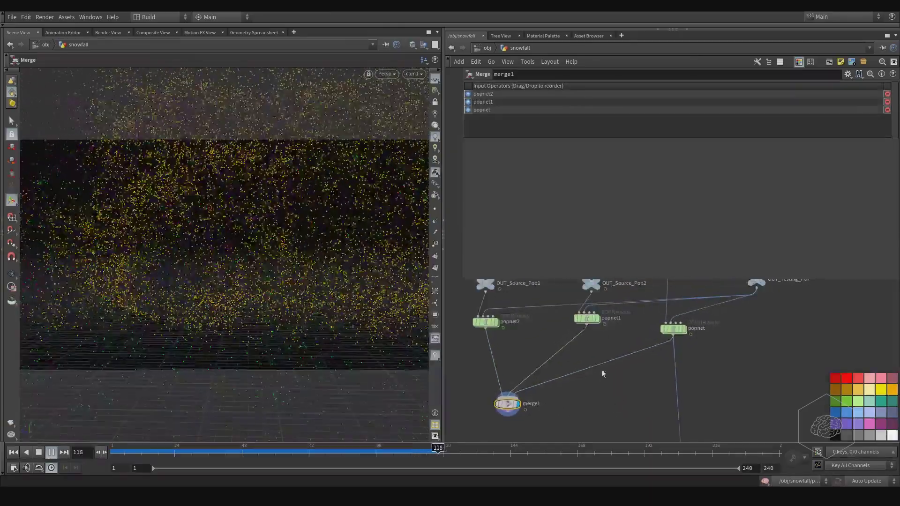
- Select transform3, leave the camera view, and try an X scale of 2 on its source grid before undoing it
middle_drag(603, 334, 598, 382)
middle_drag(561, 300, 577, 364)
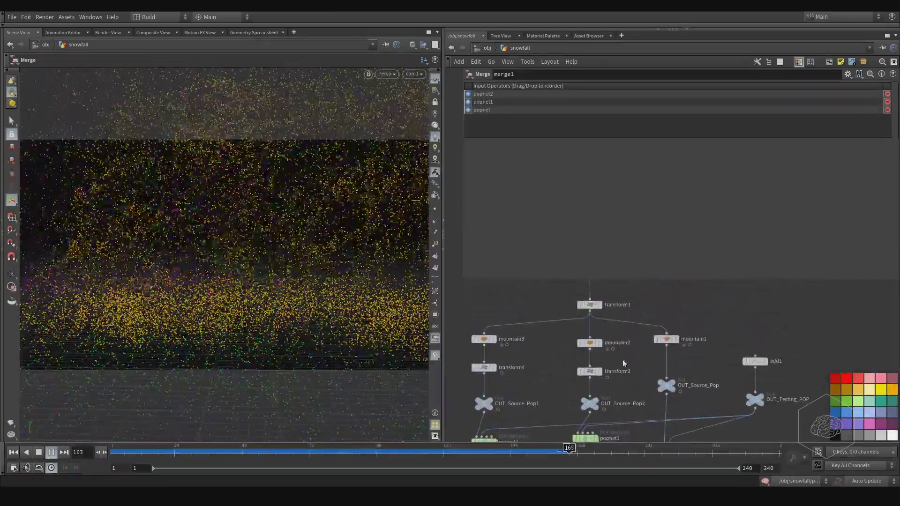
click(590, 371)
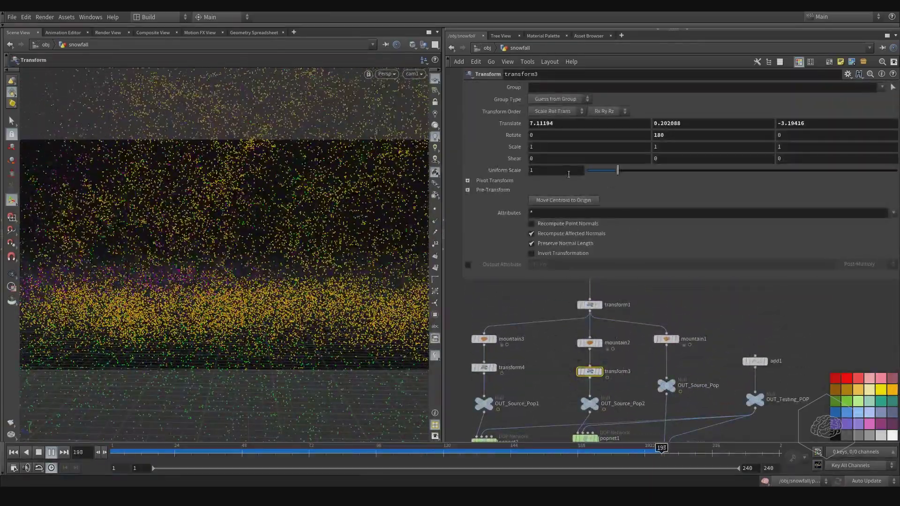
key(Escape)
drag(260, 240, 353, 276)
drag(309, 257, 312, 246)
key(t)
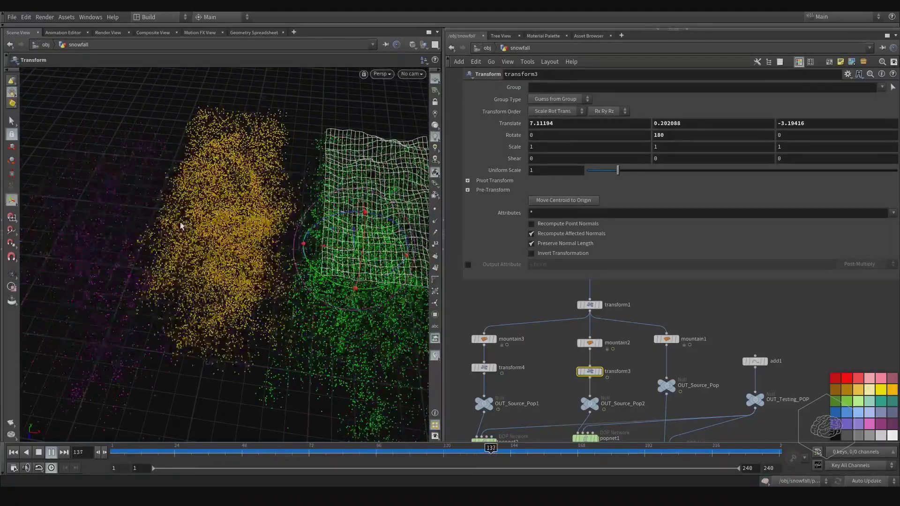
drag(307, 251, 317, 231)
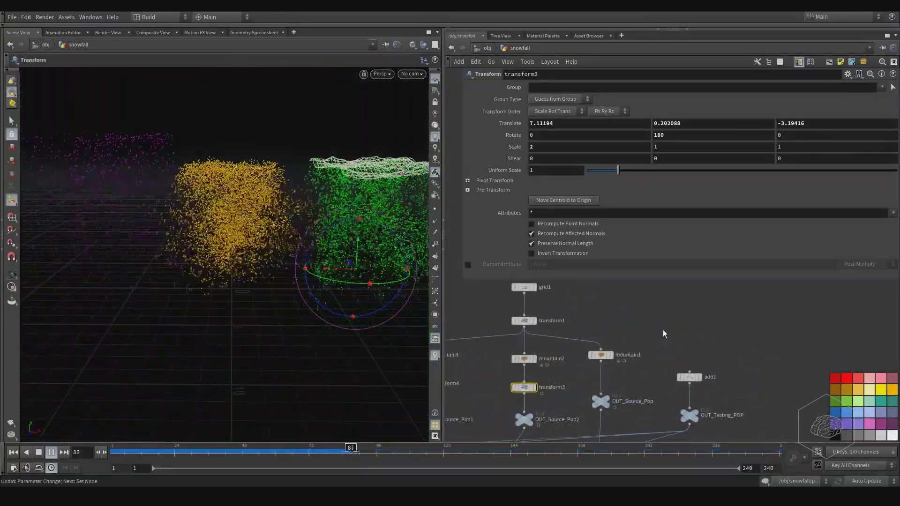
- Add a Transform node and insert it between mountain1 and OUT_Source_Pop
key(Tab)
text(tran)
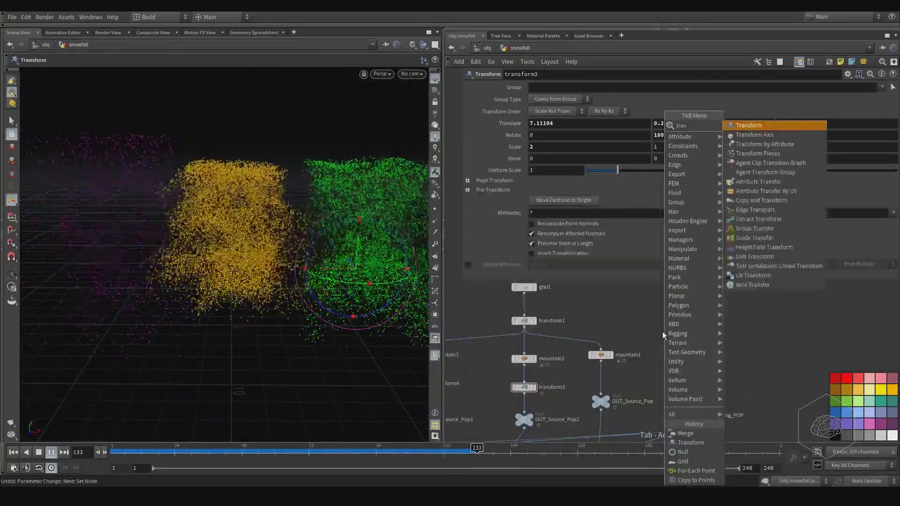
key(Return)
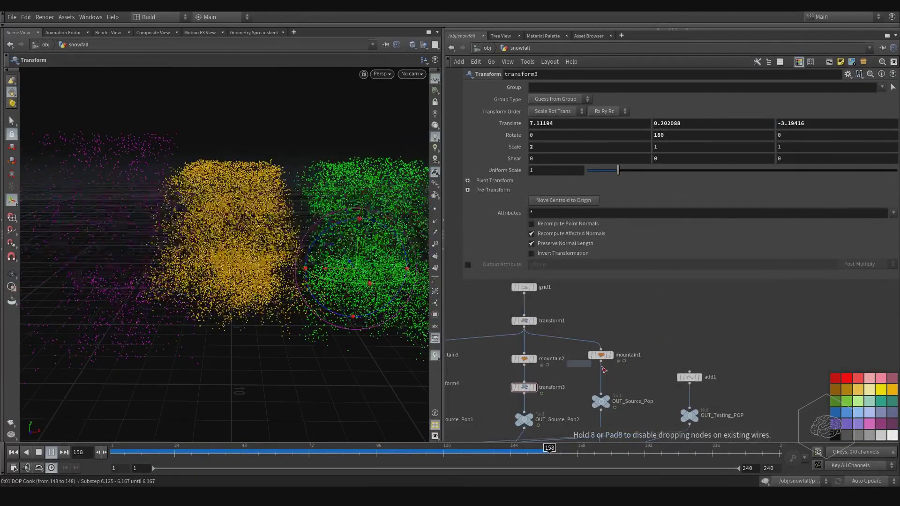
drag(632, 378, 600, 378)
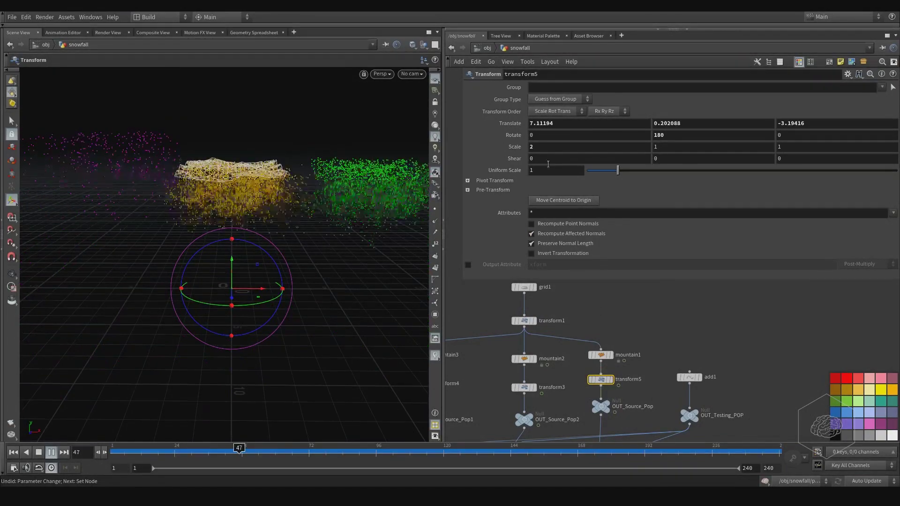
- Display the new transform below mountain1, stop the playback and set its X scale to 2
click(611, 379)
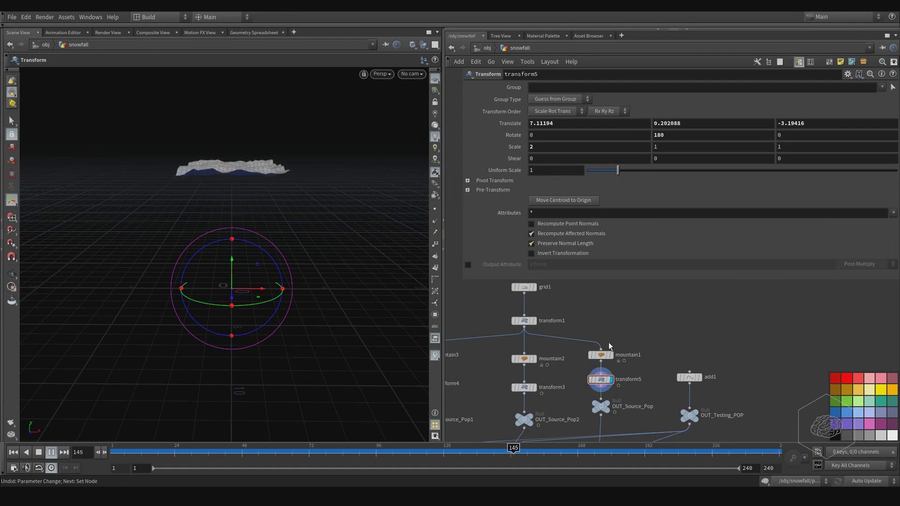
key(Up)
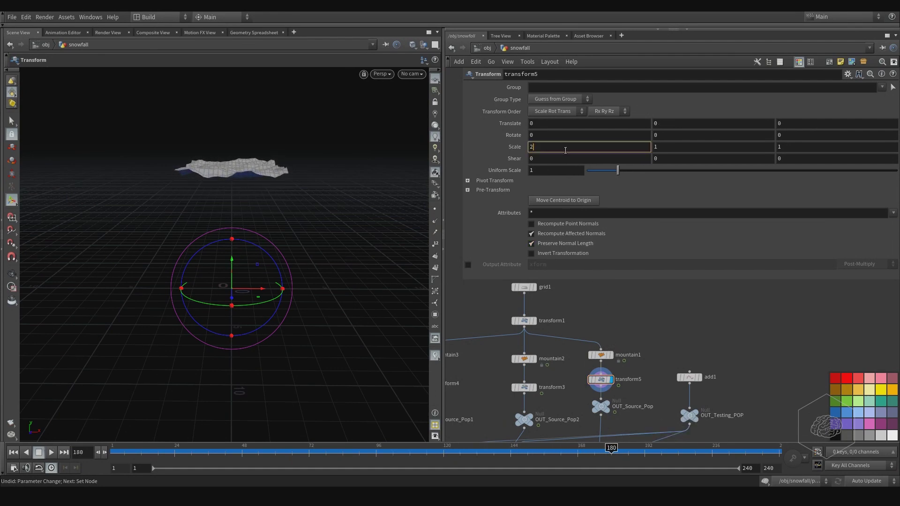
text(2)
key(Return)
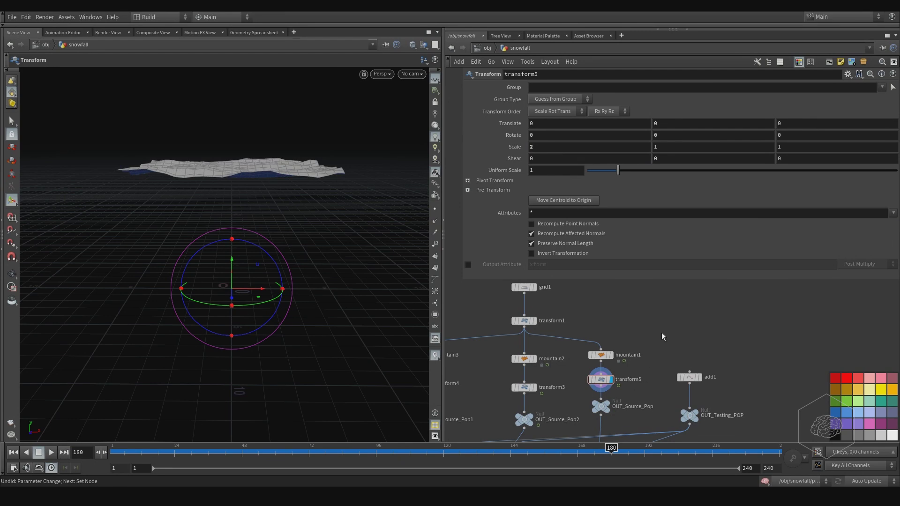
- Display the merge1 node from frame 1 and play the merged snowfall up to frame 120
drag(340, 453, 86, 450)
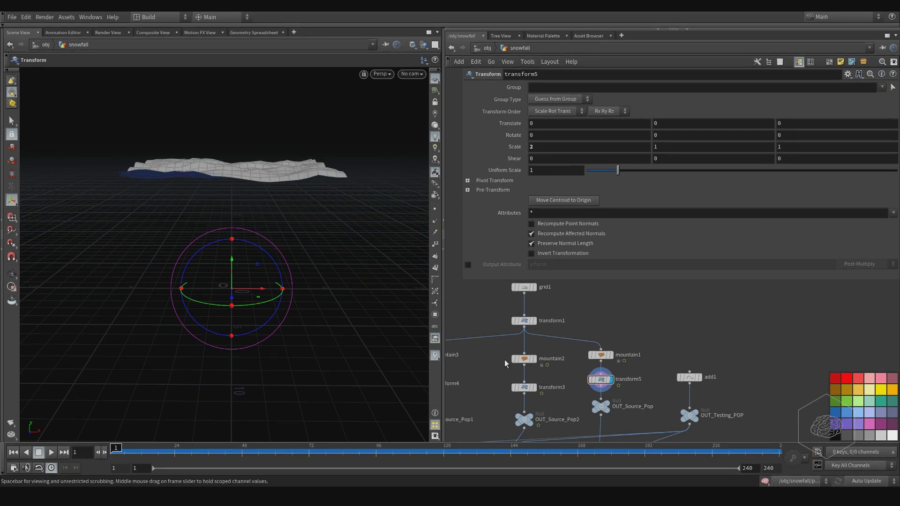
middle_drag(594, 333, 623, 270)
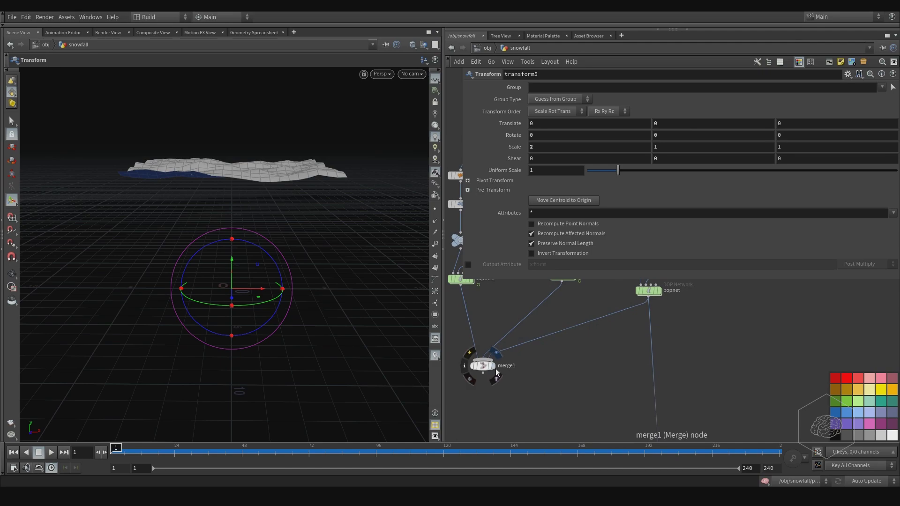
click(483, 367)
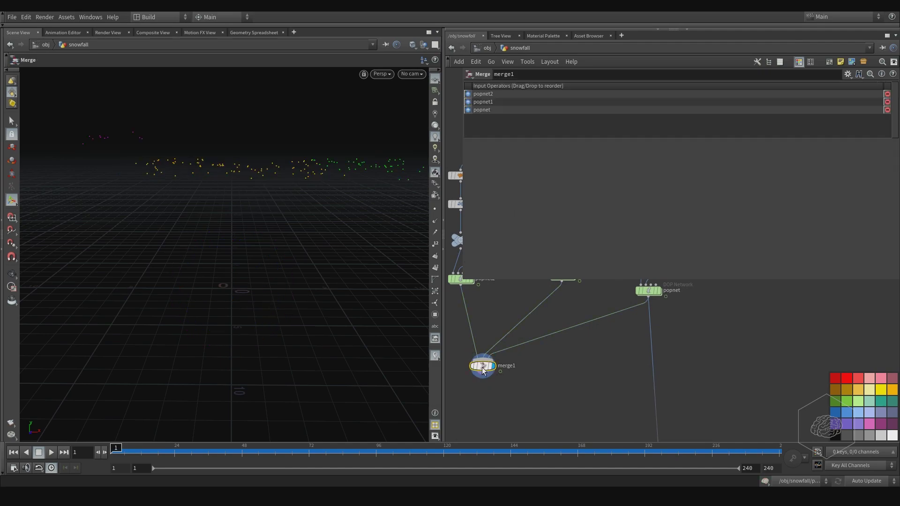
click(51, 452)
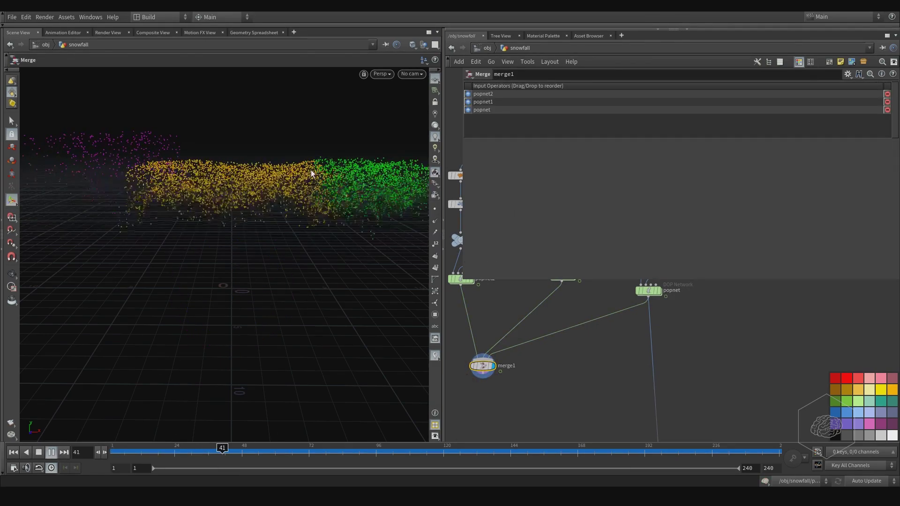
key(Escape)
drag(344, 162, 271, 172)
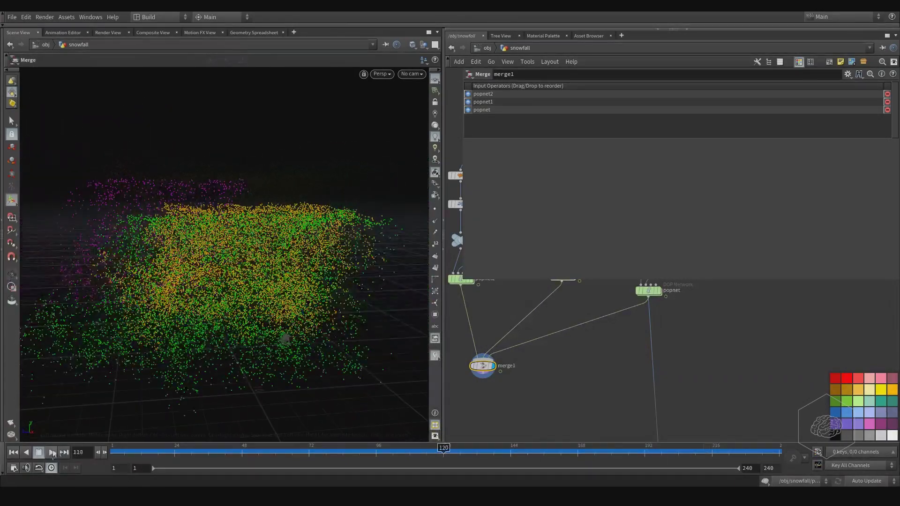
key(Escape)
drag(238, 281, 281, 254)
middle_drag(281, 254, 312, 259)
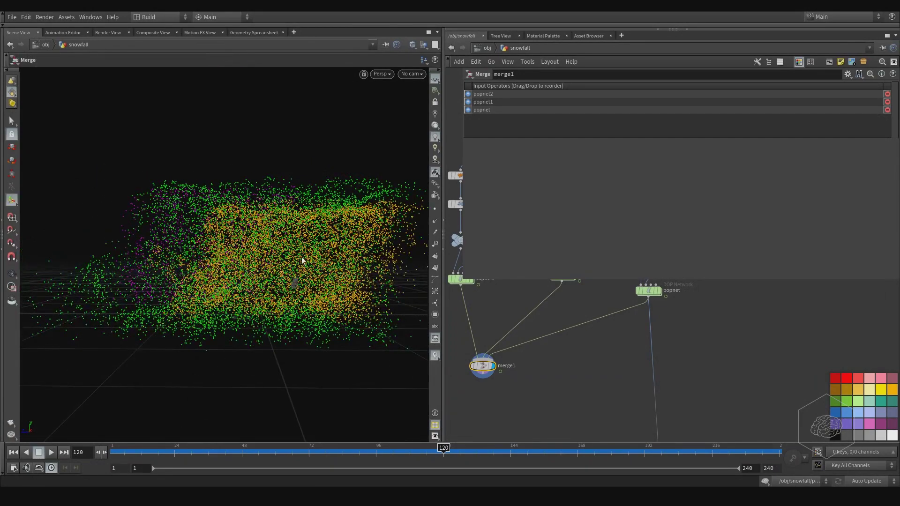
- Go back to frame 1 and scrub to frame 100, examining how the three particle layers overlap
click(112, 452)
mouse_move(113, 451)
mouse_down()
mouse_move(121, 451)
mouse_move(96, 451)
mouse_up()
middle_drag(501, 336, 514, 359)
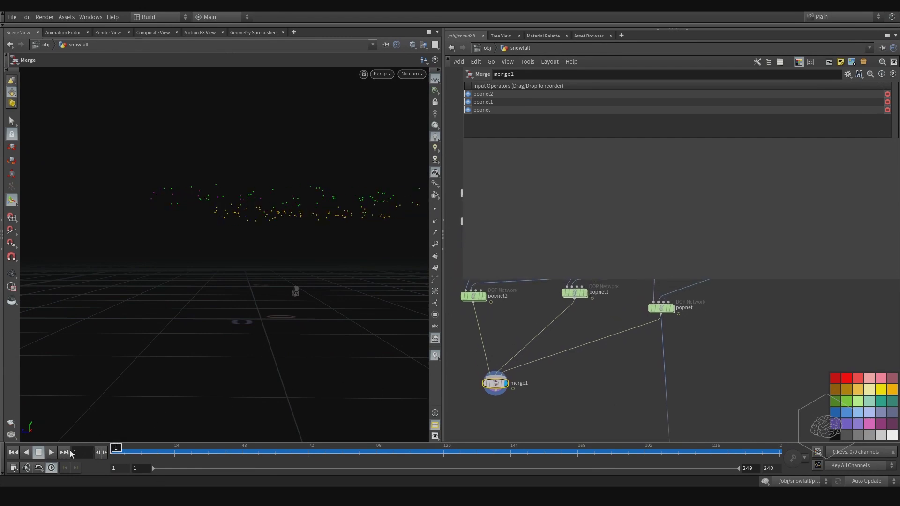
mouse_move(116, 449)
mouse_down()
mouse_move(401, 454)
mouse_move(381, 454)
mouse_move(392, 457)
mouse_up()
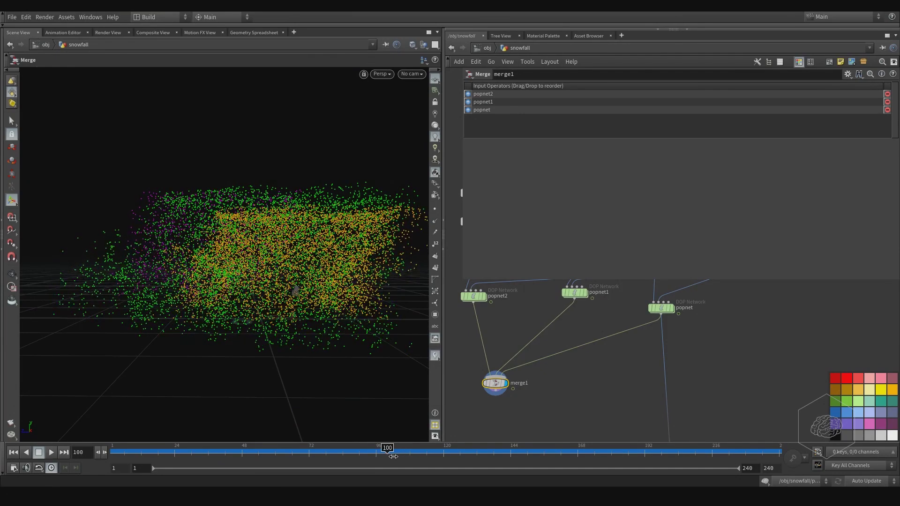
drag(277, 346, 287, 289)
alt+drag(293, 356, 158, 330)
key(Return)
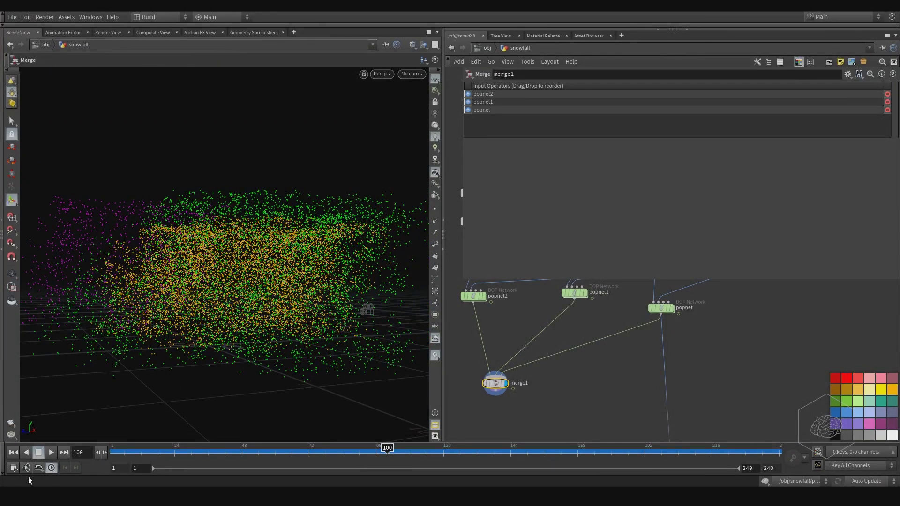
- Set the global animation range to start at frame 1001 and end at frame 1240
click(13, 467)
click(74, 311)
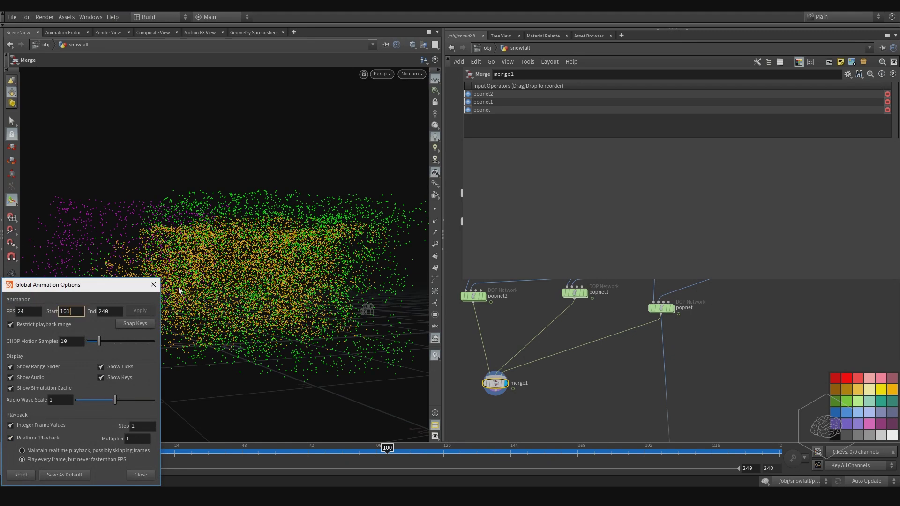
key(Tab)
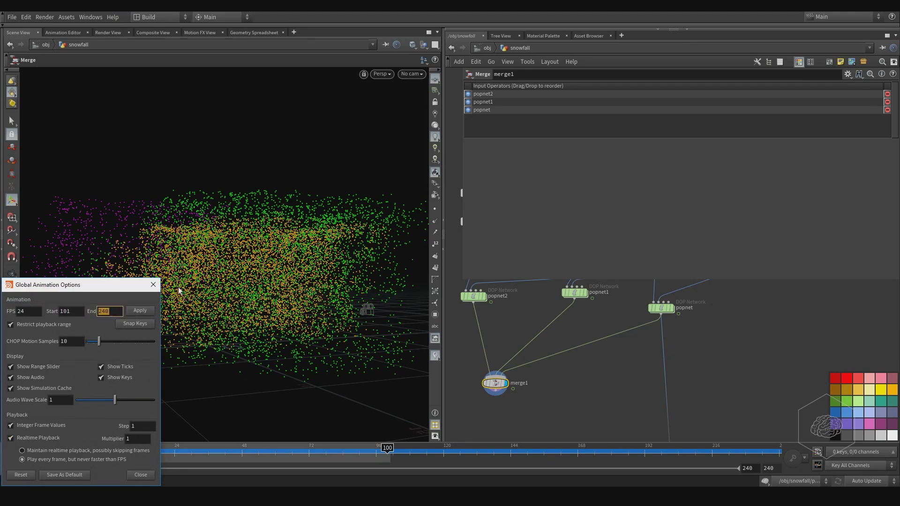
text(1)
double_click(81, 310)
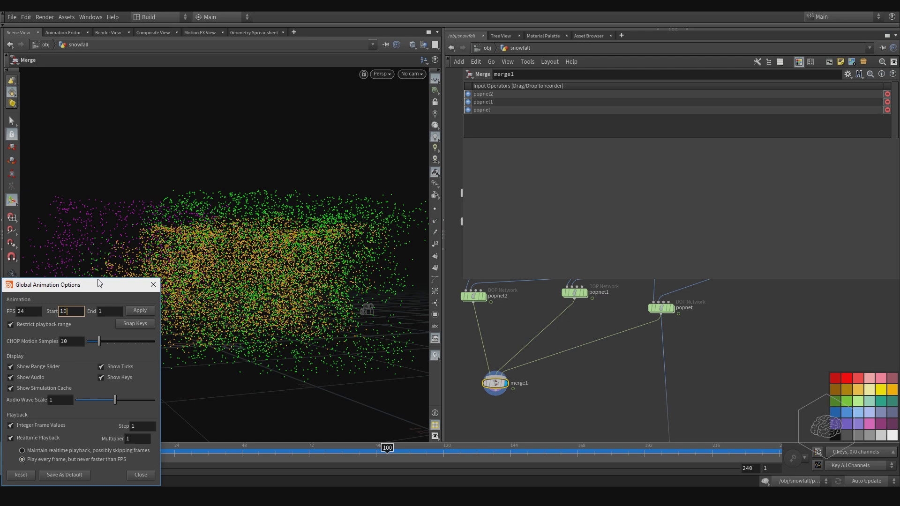
text(1001)
key(Tab)
text(1)
key(Return)
click(140, 311)
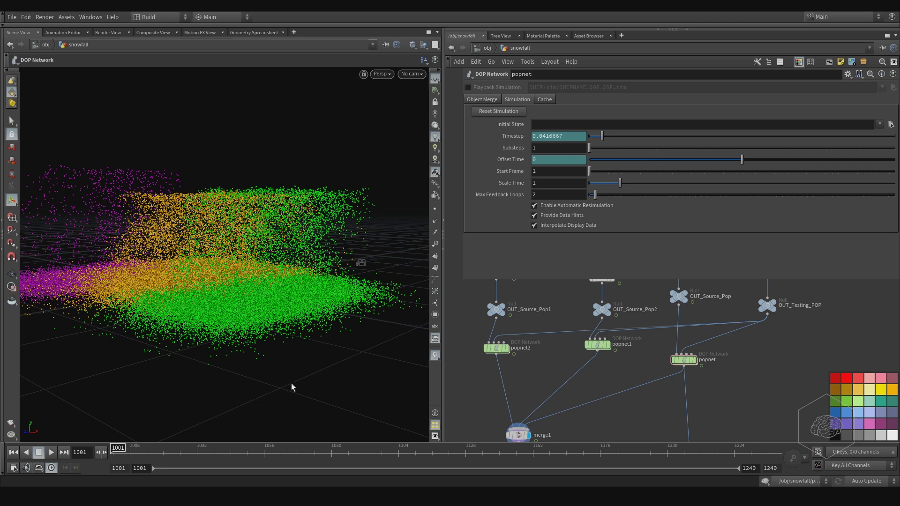
- Display popnet2 and set its simulation start frame to 900
click(496, 348)
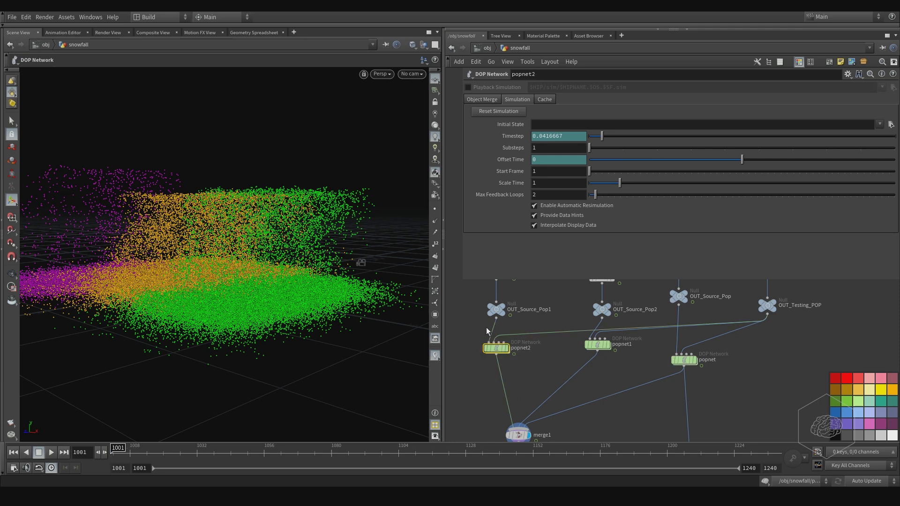
double_click(559, 173)
middle_drag(610, 385, 723, 374)
middle_drag(671, 364, 571, 372)
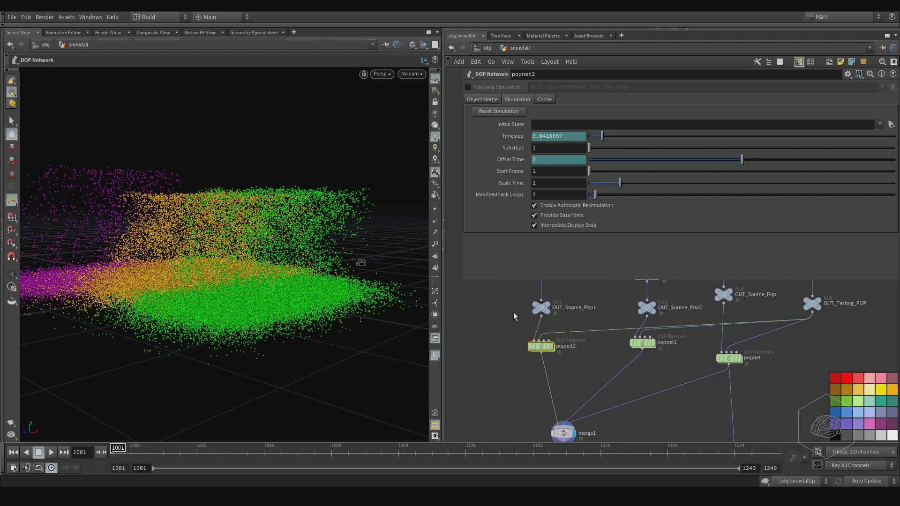
click(551, 349)
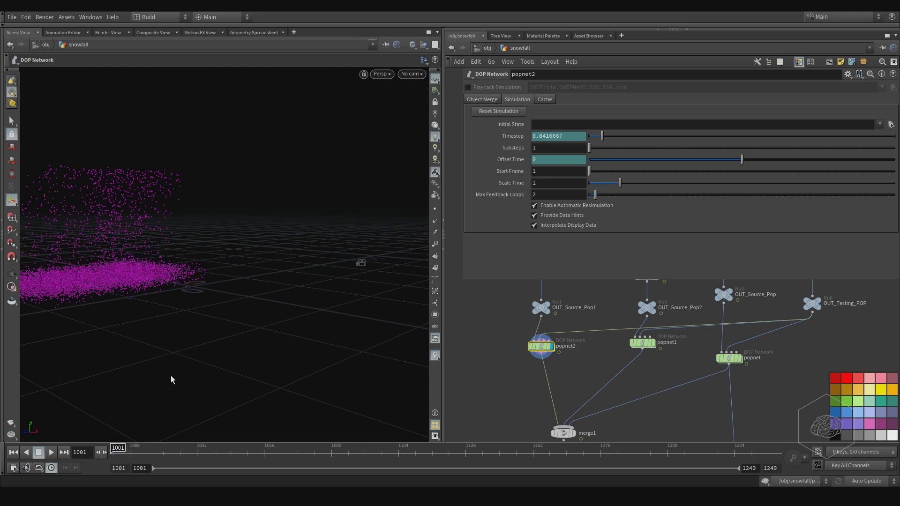
text(900)
key(Return)
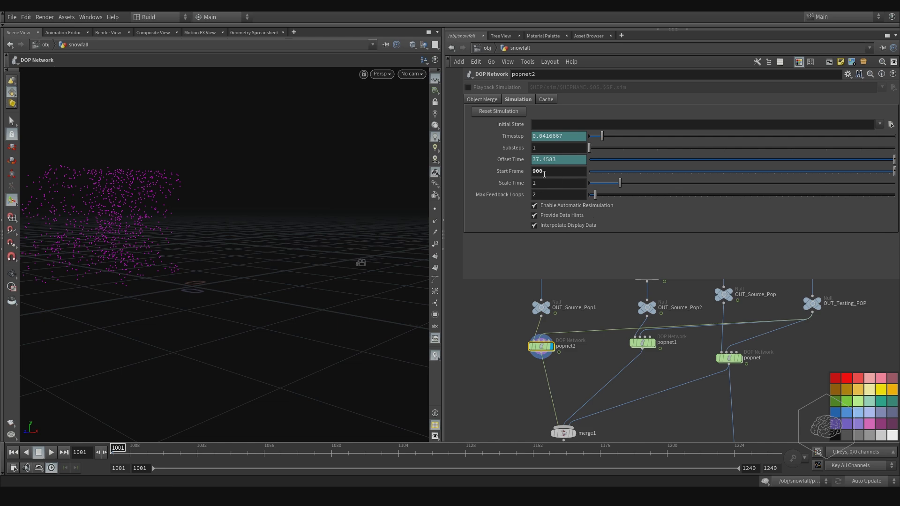
- Set the simulation start frame of popnet1 to 900
click(642, 343)
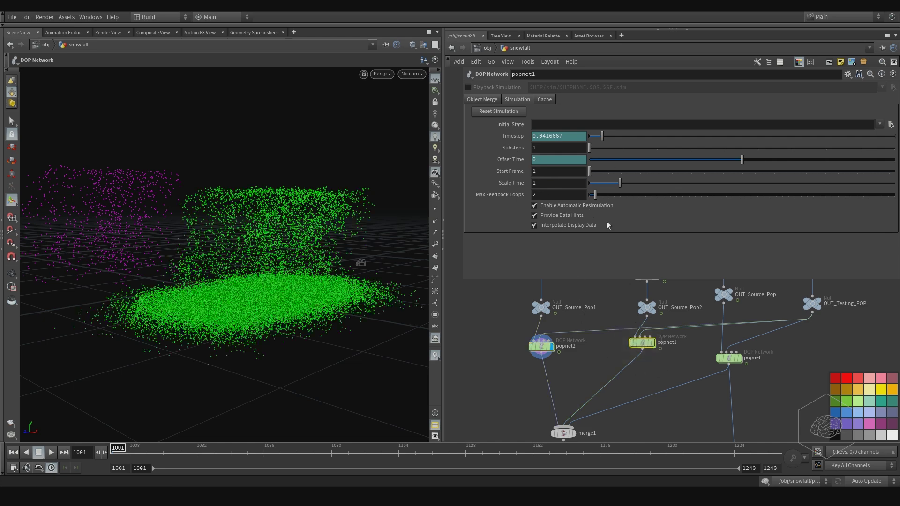
double_click(547, 173)
text(900)
key(Return)
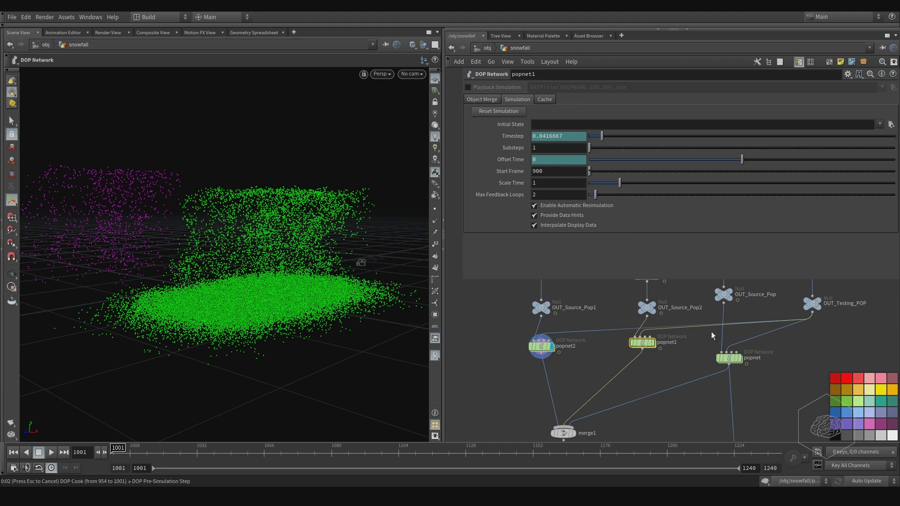
- Set the simulation start frame of the popnet node to 900
click(729, 357)
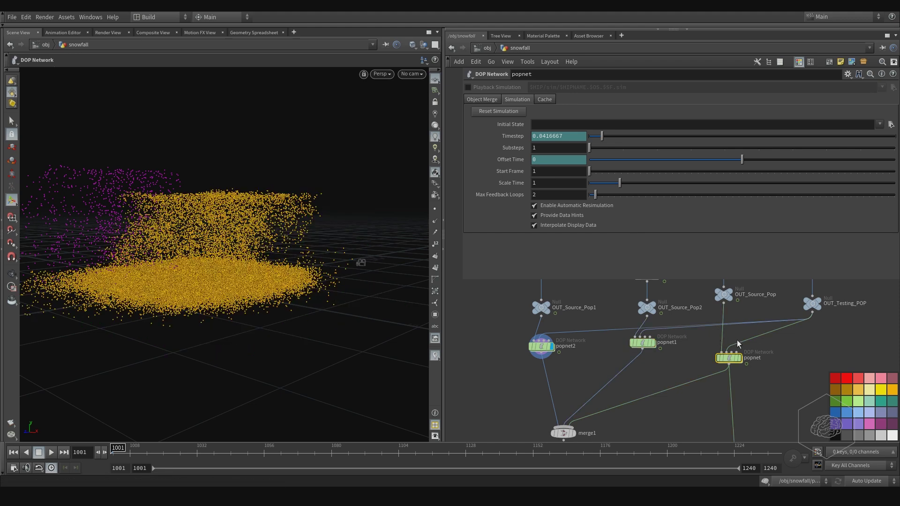
double_click(548, 171)
text(900)
key(Return)
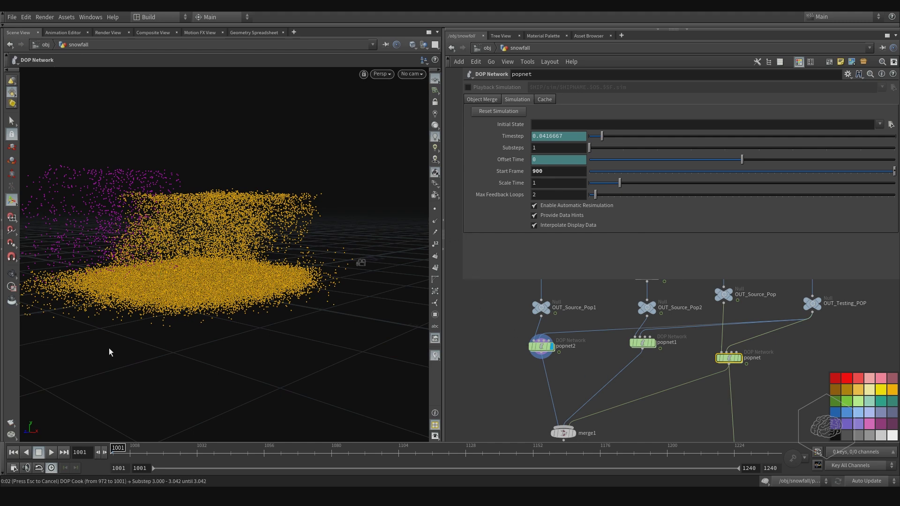
key(Escape)
- Drop the stray wire from popnet and display merge1 to view all three particle layers at frame 1001
drag(274, 293, 188, 299)
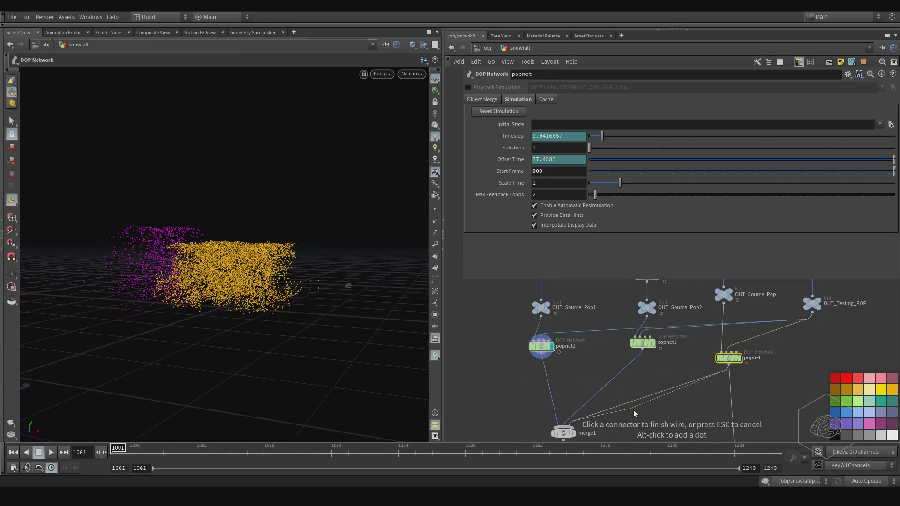
middle_drag(622, 405, 617, 370)
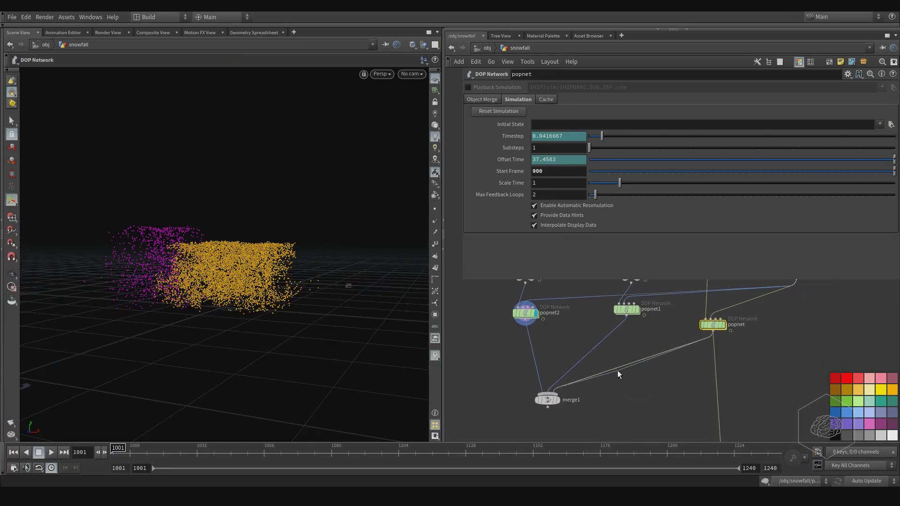
click(556, 400)
click(548, 401)
alt+drag(370, 330, 239, 288)
right_drag(239, 287, 327, 278)
drag(327, 278, 307, 279)
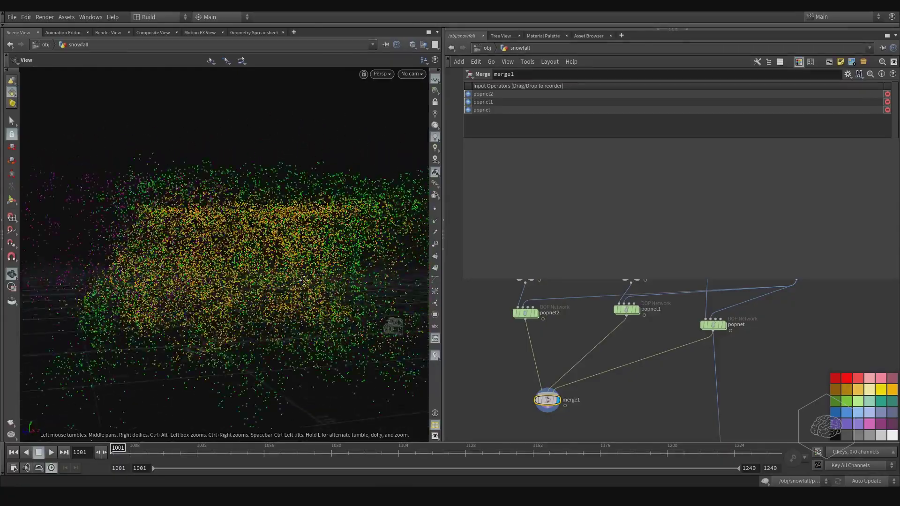